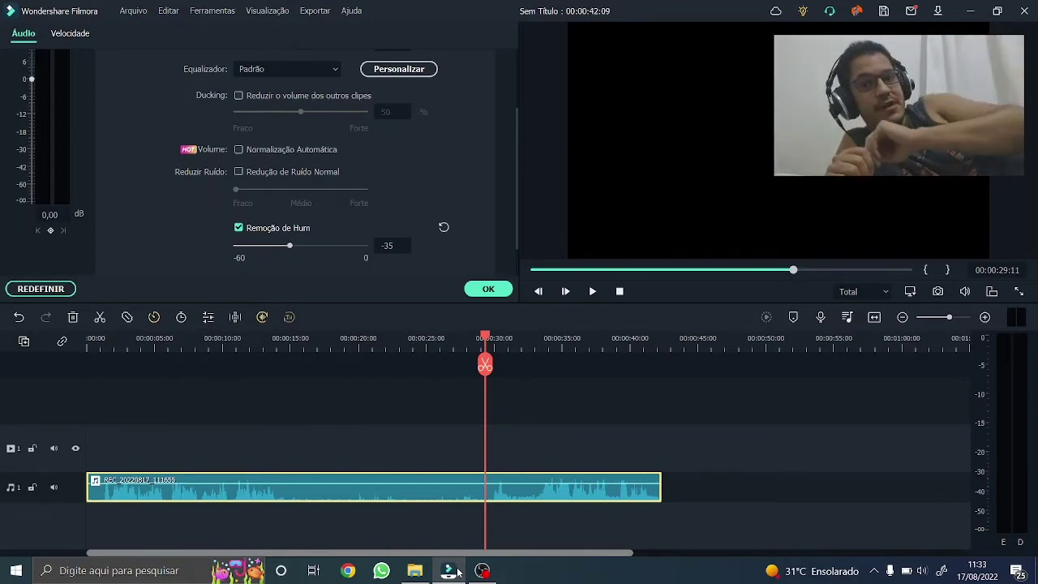
# Reopen the audio settings of the REC_20220817_111655 clip and turn off Remoção de Hum
pyautogui.click(488, 289)
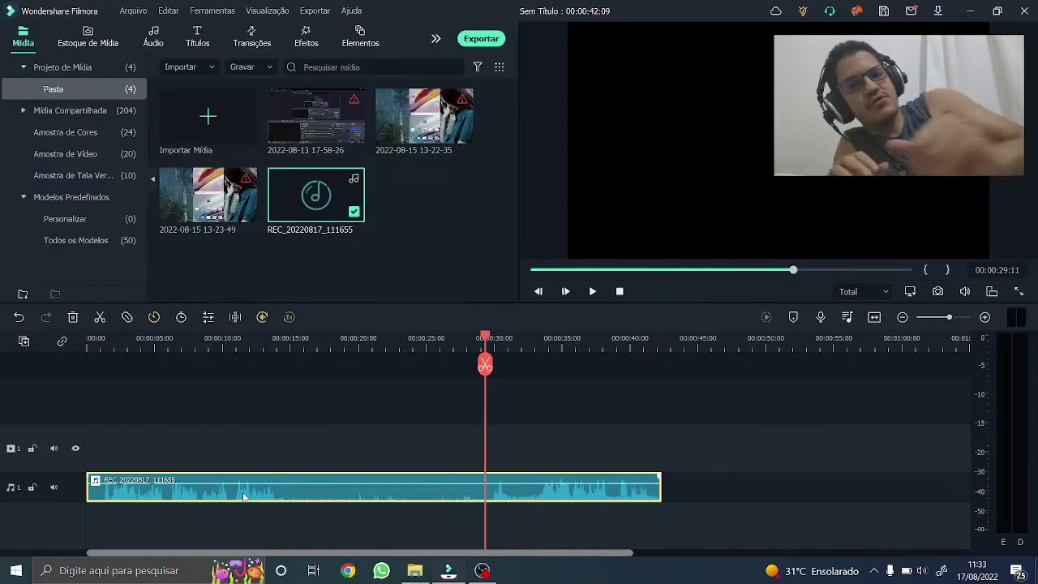
pyautogui.doubleClick(247, 497)
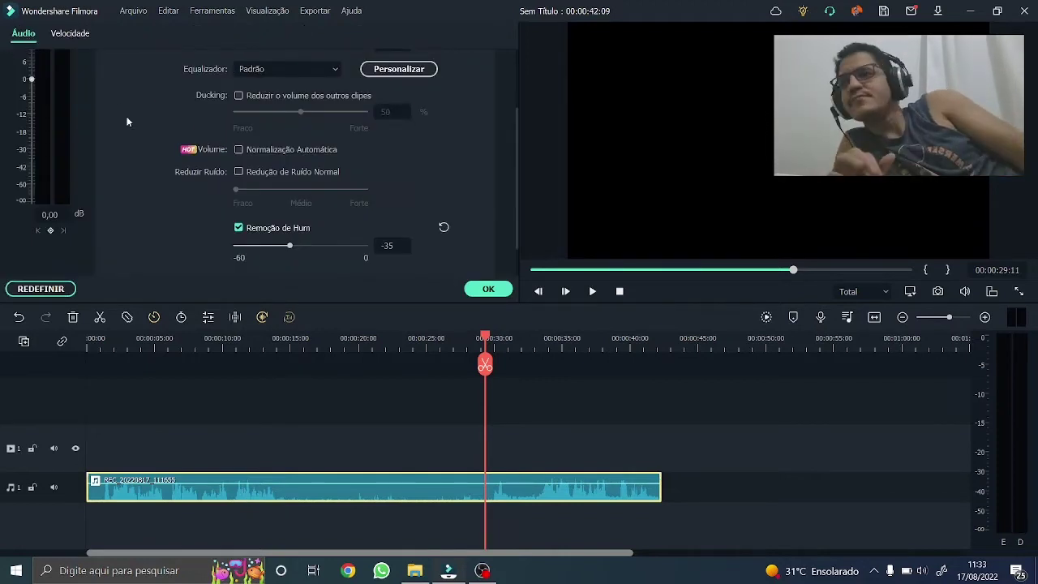
pyautogui.scroll(-1, 219, 186)
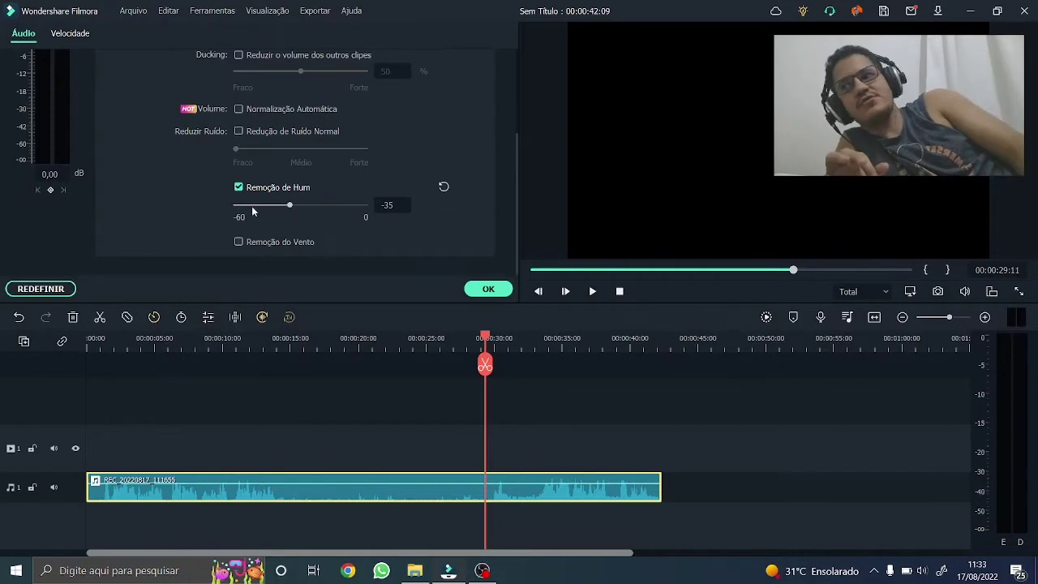
pyautogui.click(239, 189)
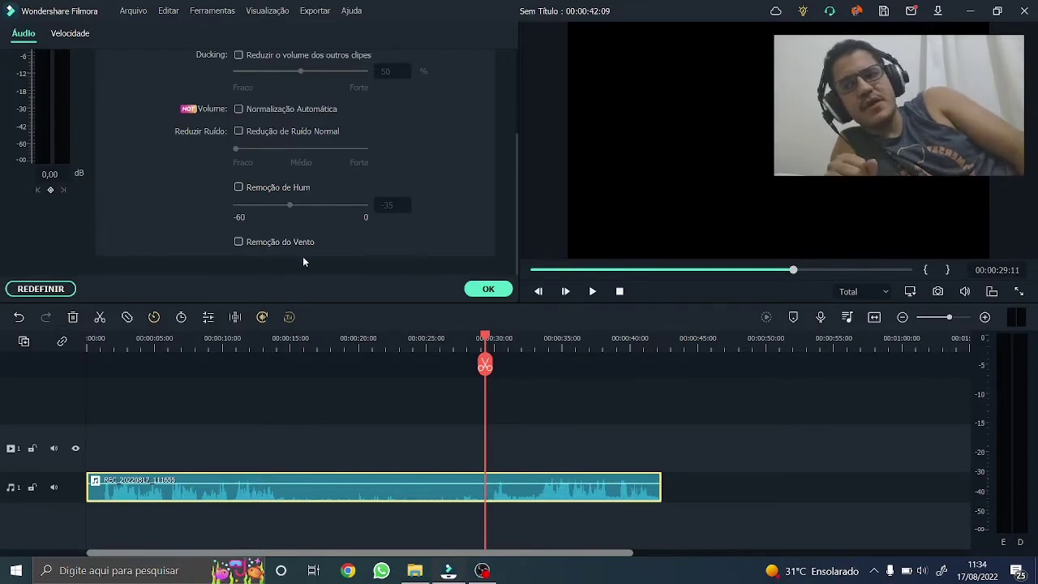
# Listen to the unprocessed recording near its beginning and again from about 30 seconds
pyautogui.moveTo(487, 342); pyautogui.dragTo(119, 339)
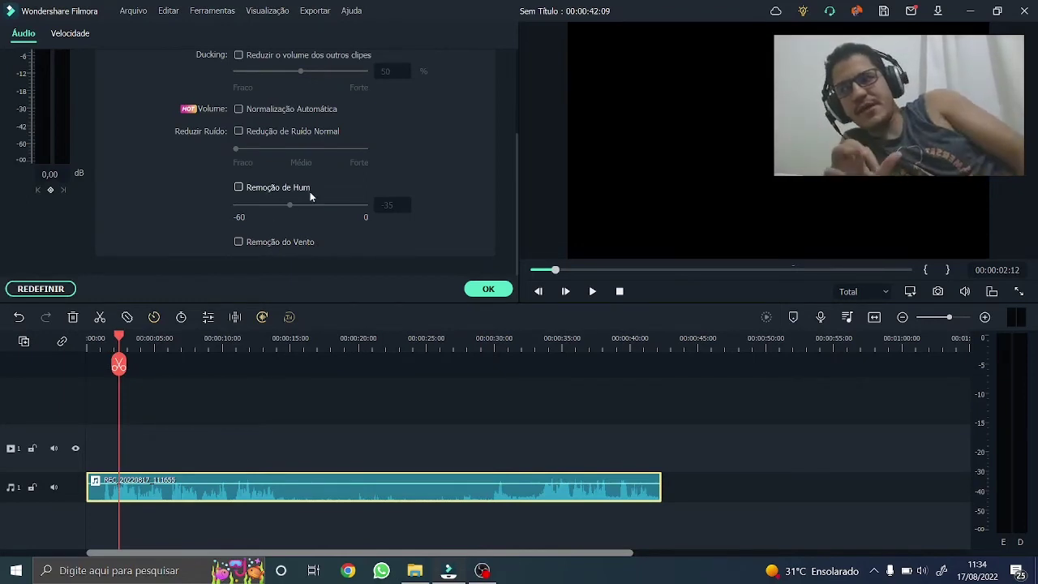
pyautogui.moveTo(119, 341); pyautogui.dragTo(103, 342)
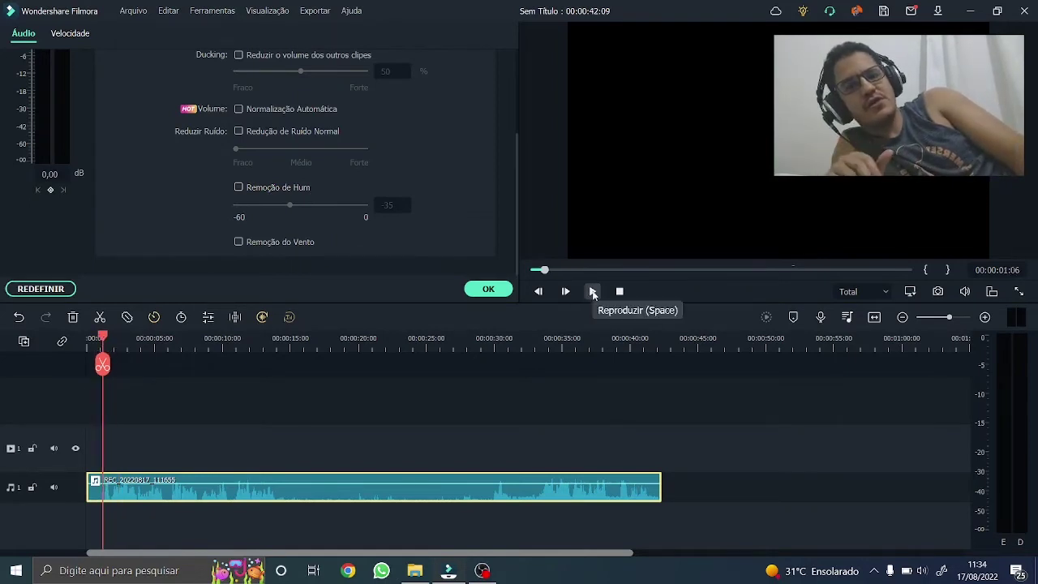
pyautogui.click(593, 292)
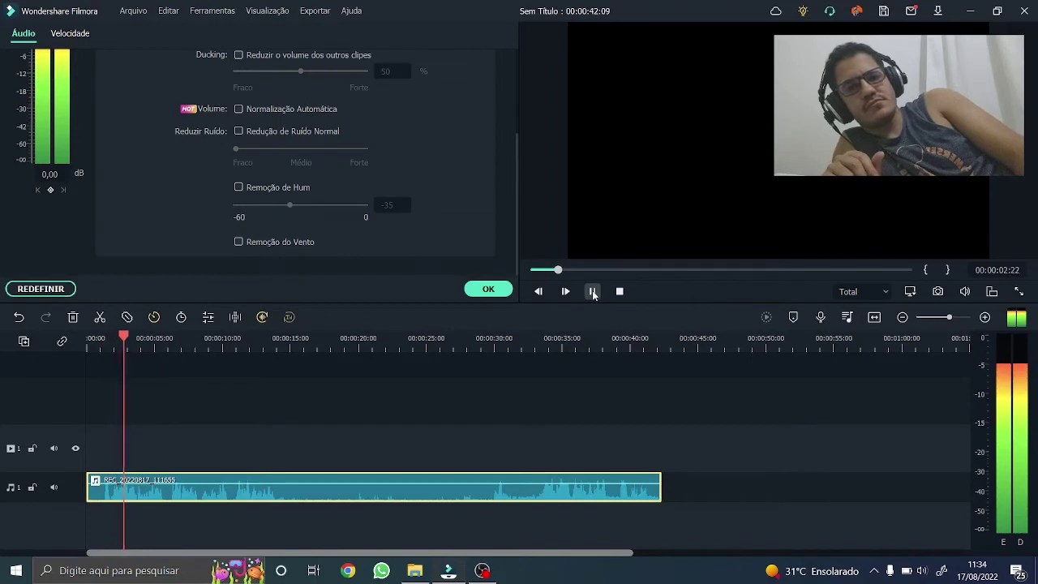
pyautogui.click(593, 292)
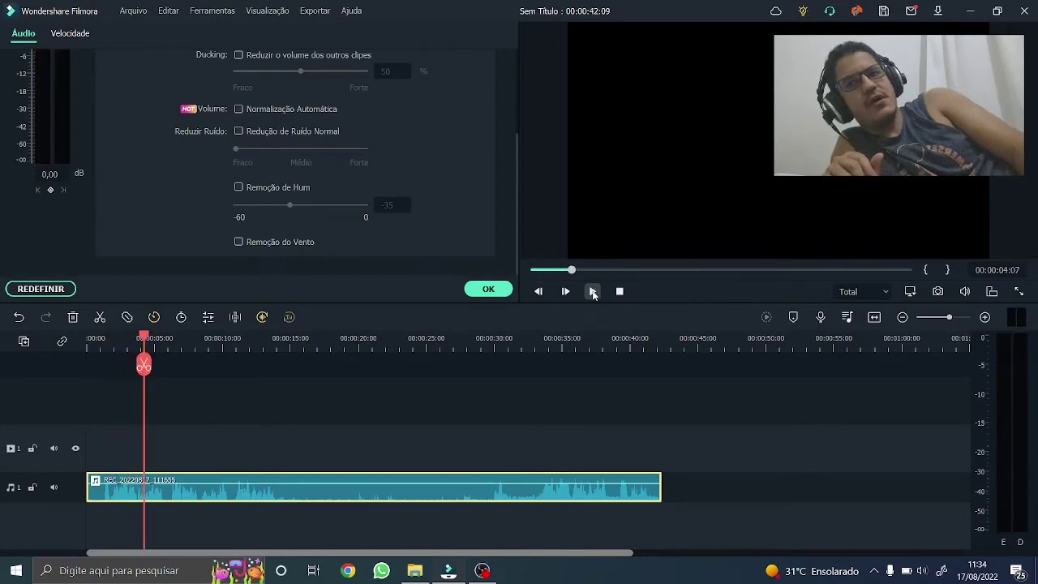
pyautogui.moveTo(145, 335); pyautogui.dragTo(497, 344)
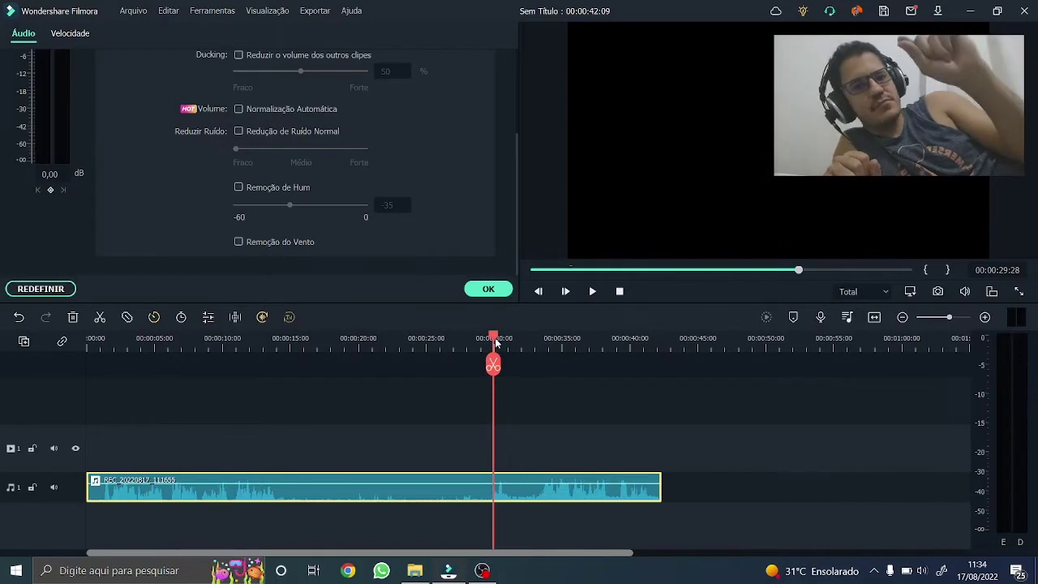
pyautogui.click(593, 292)
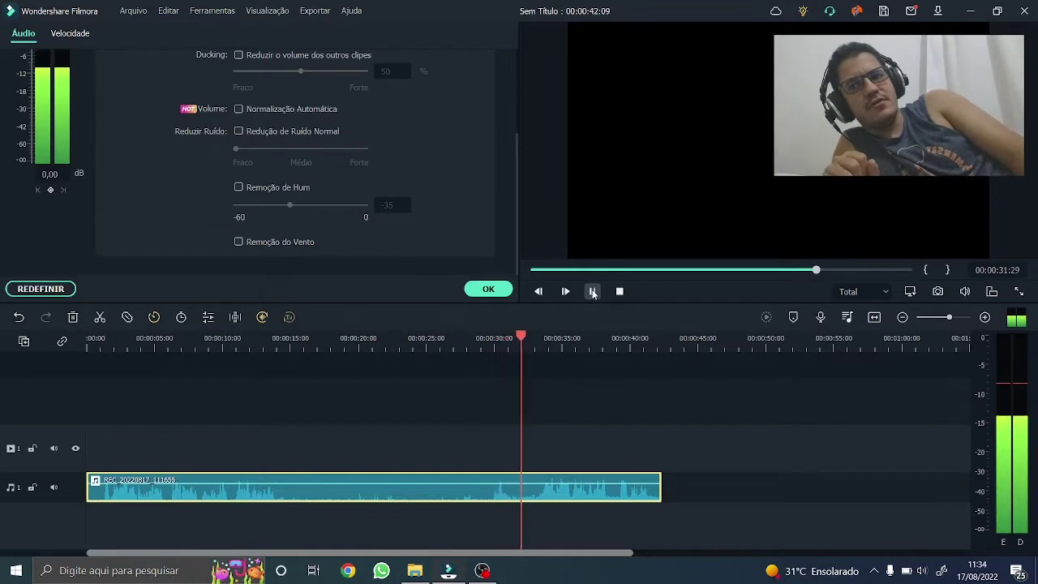
pyautogui.click(593, 292)
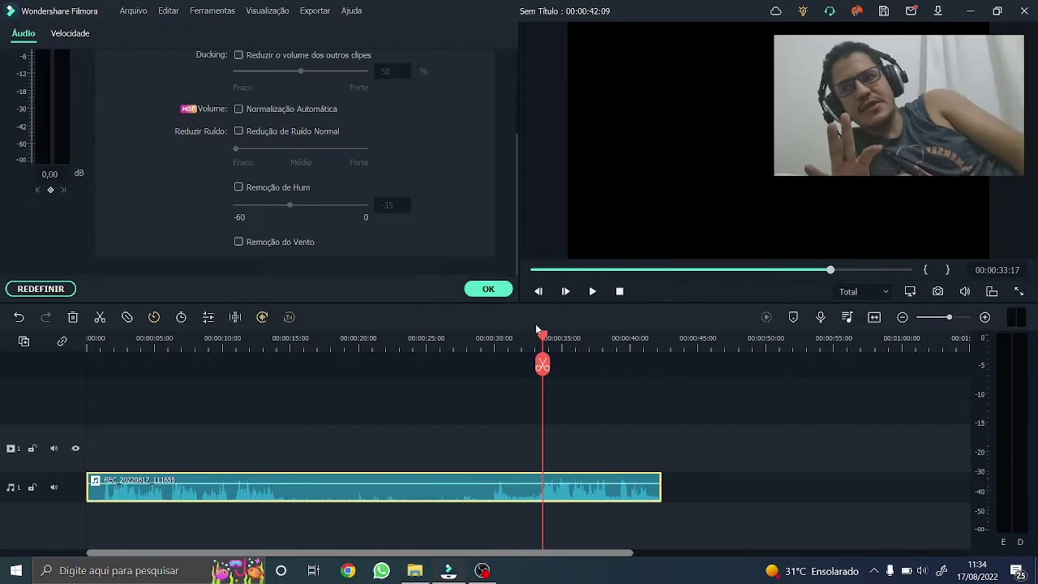
# Try Redução de Ruído Normal at Médio strength from the clip's start, and compare the playback with it turned off
pyautogui.scroll(-3, 586, 363)
pyautogui.scroll(4, 587, 363)
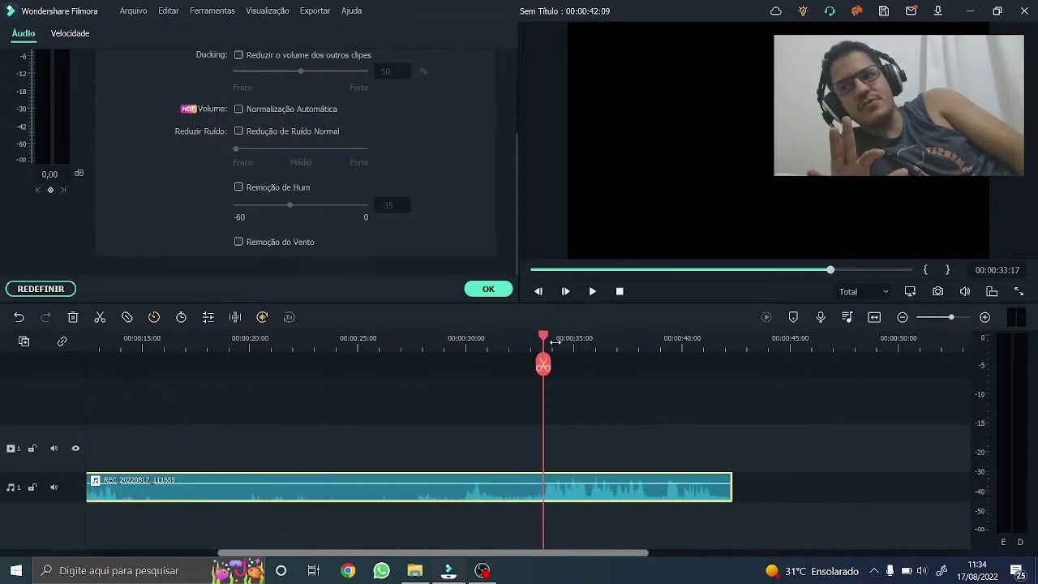
pyautogui.moveTo(543, 339); pyautogui.dragTo(331, 343)
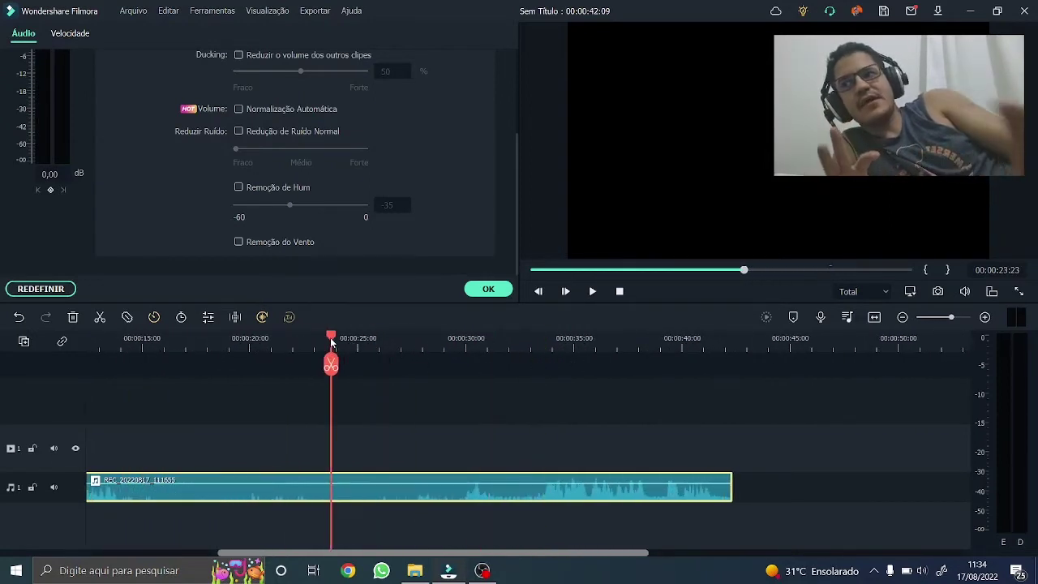
pyautogui.click(239, 132)
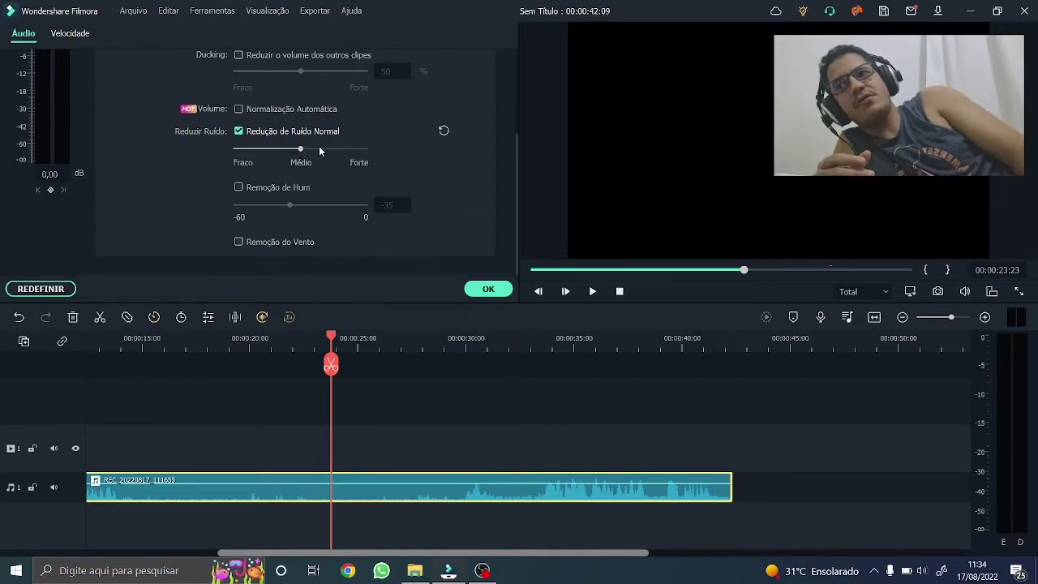
pyautogui.moveTo(339, 334); pyautogui.dragTo(32, 322)
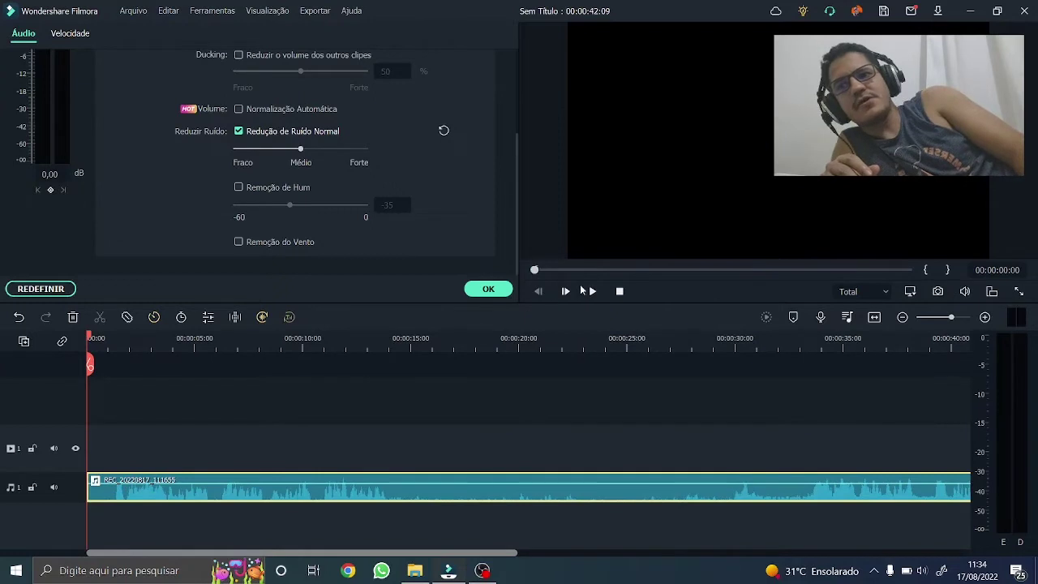
pyautogui.click(593, 292)
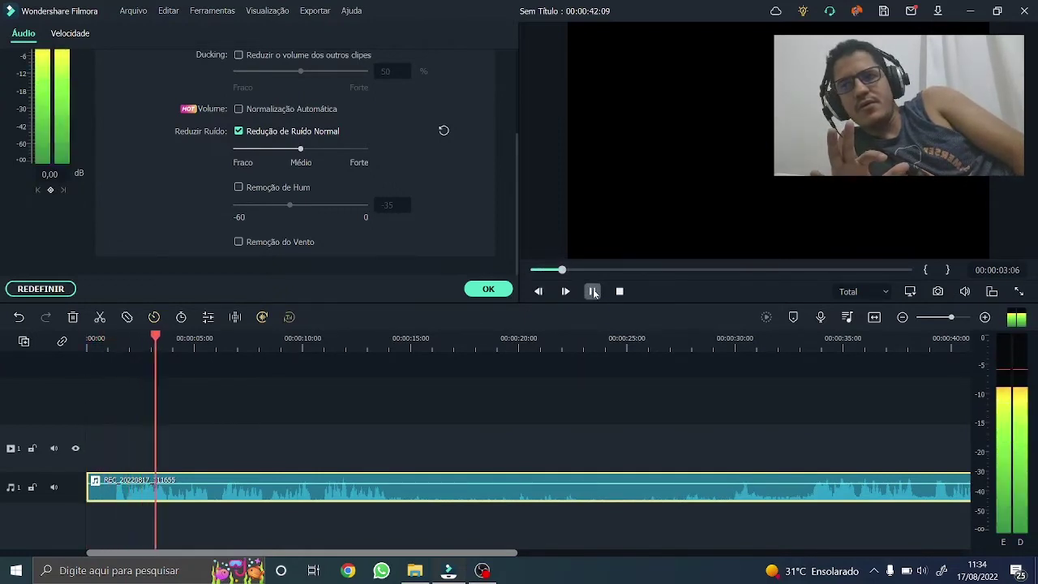
pyautogui.click(592, 290)
pyautogui.click(239, 130)
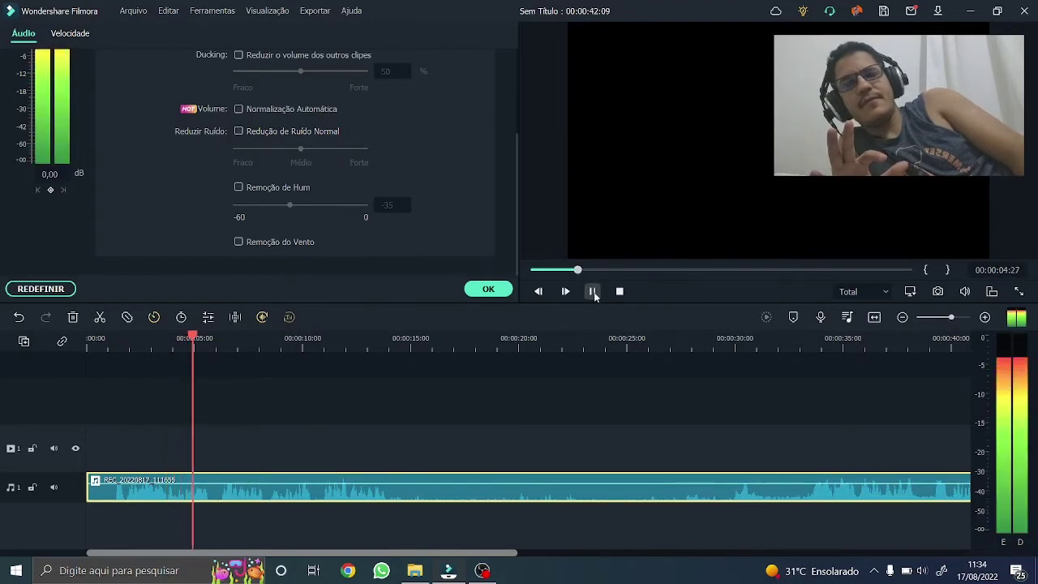
pyautogui.click(594, 294)
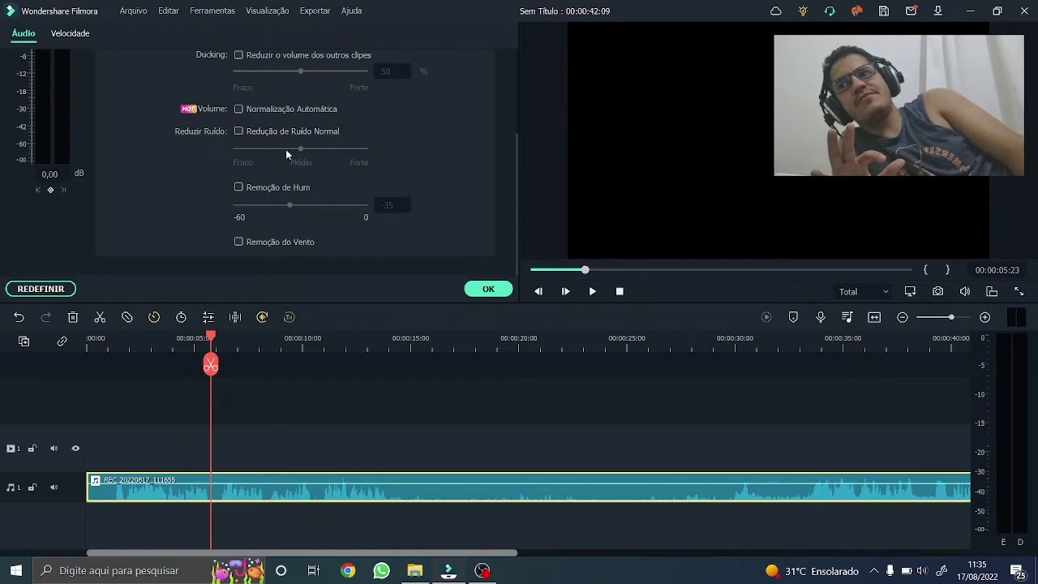
# Try Redução de Ruído Normal at Fraco strength, and compare the playback with it turned off again
pyautogui.click(237, 131)
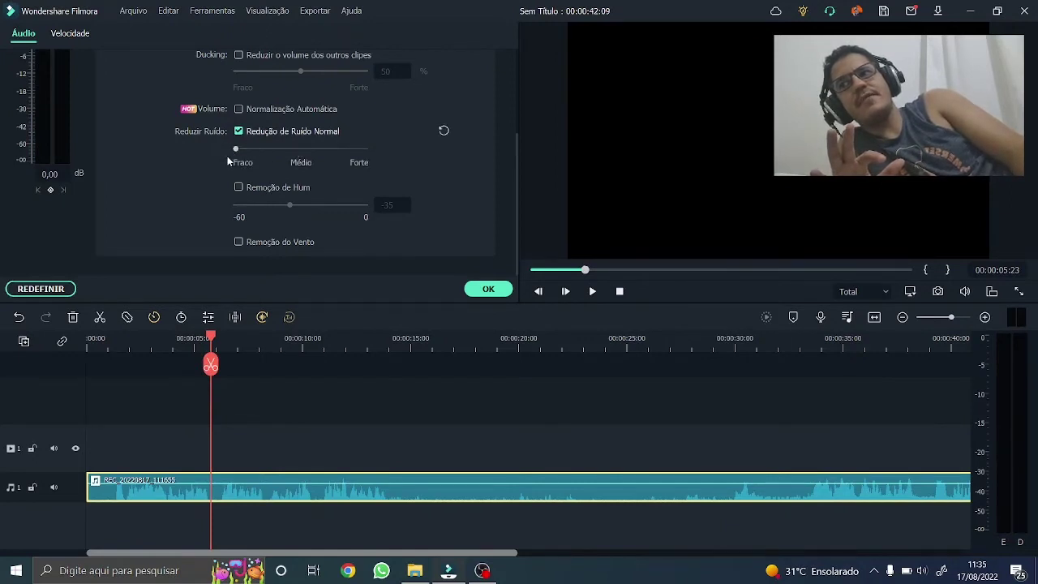
pyautogui.click(594, 292)
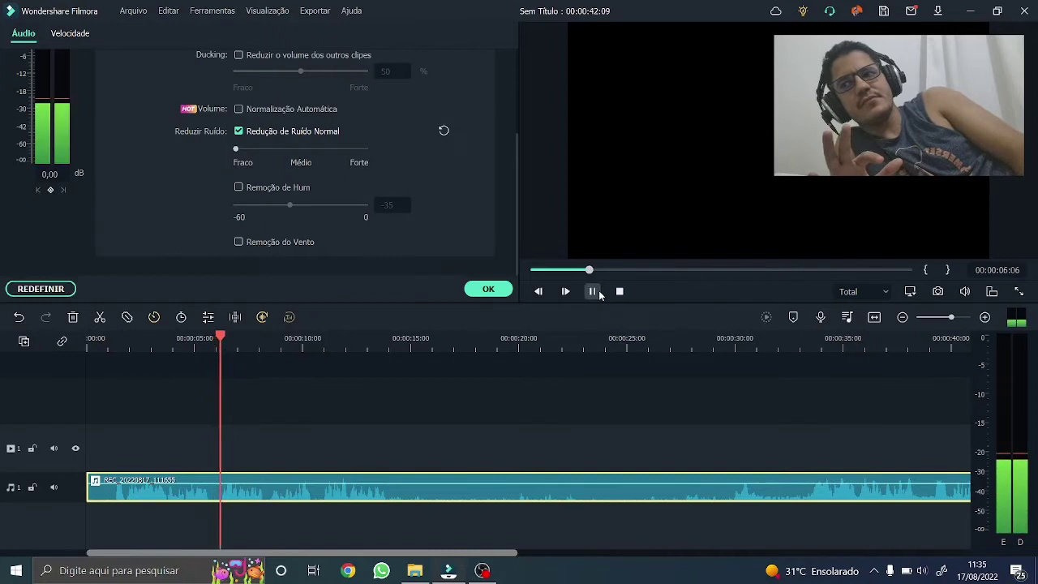
pyautogui.click(593, 291)
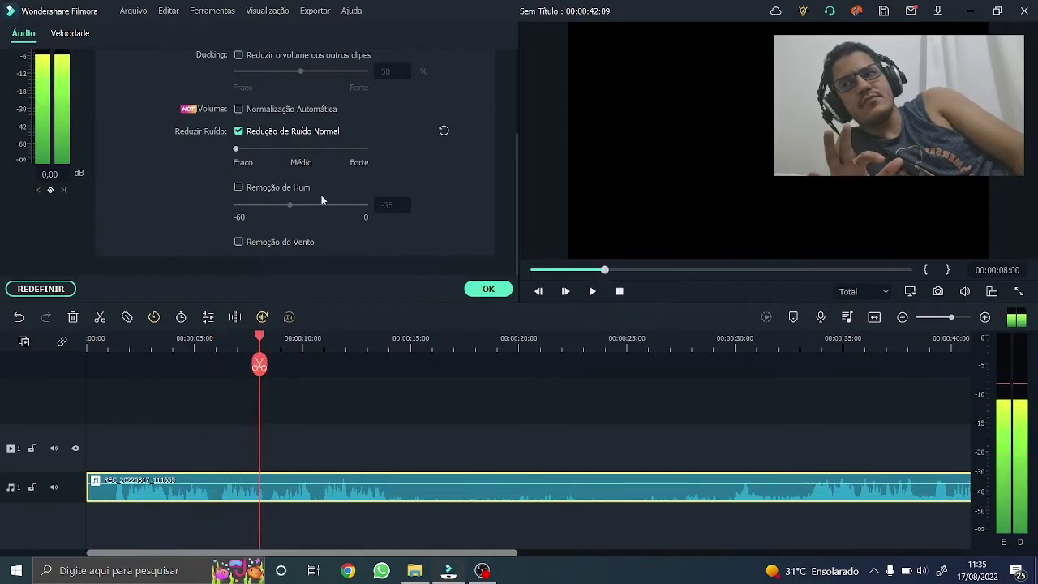
pyautogui.click(239, 132)
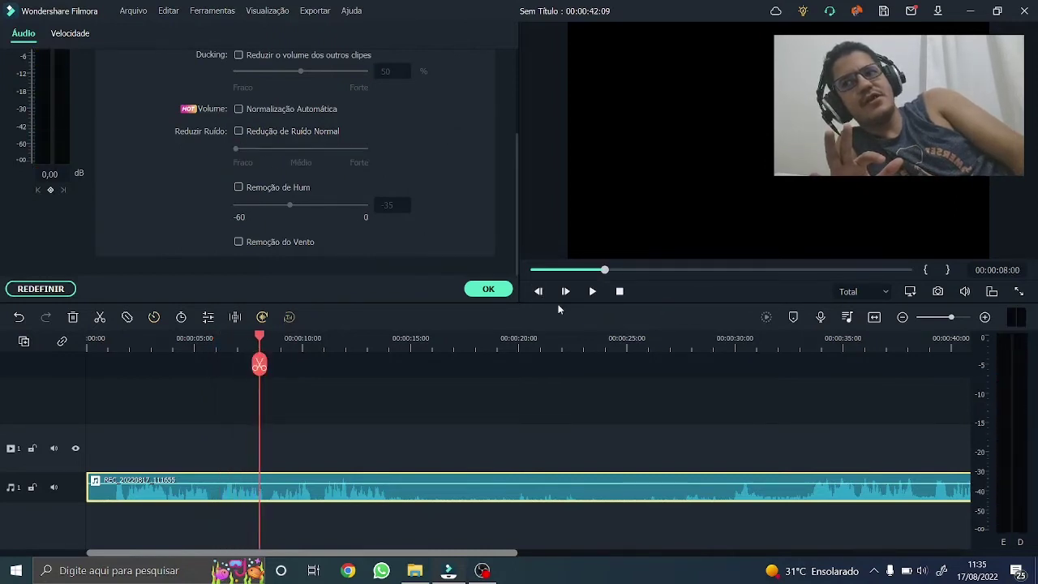
pyautogui.click(596, 292)
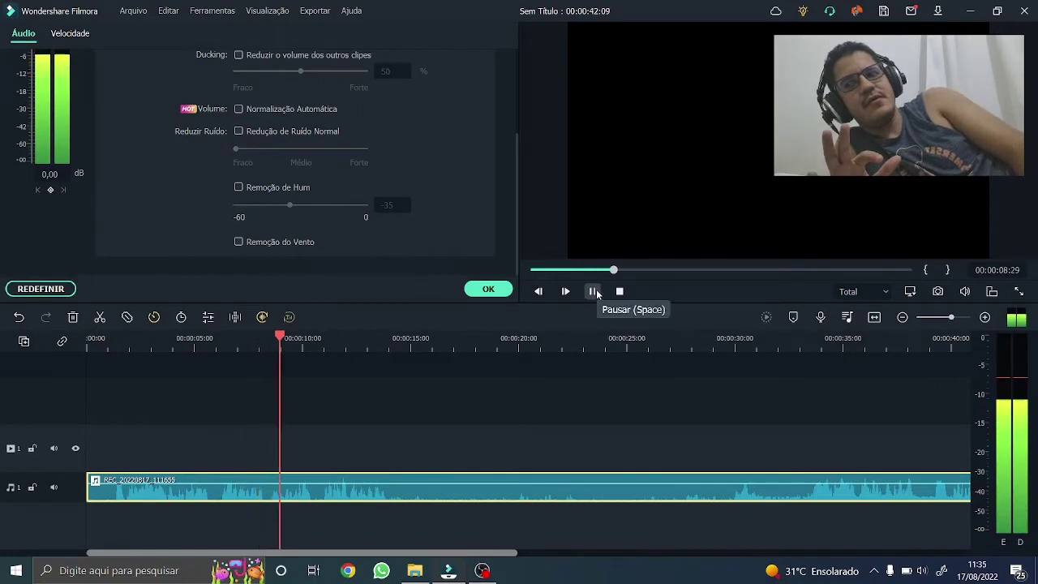
pyautogui.click(615, 290)
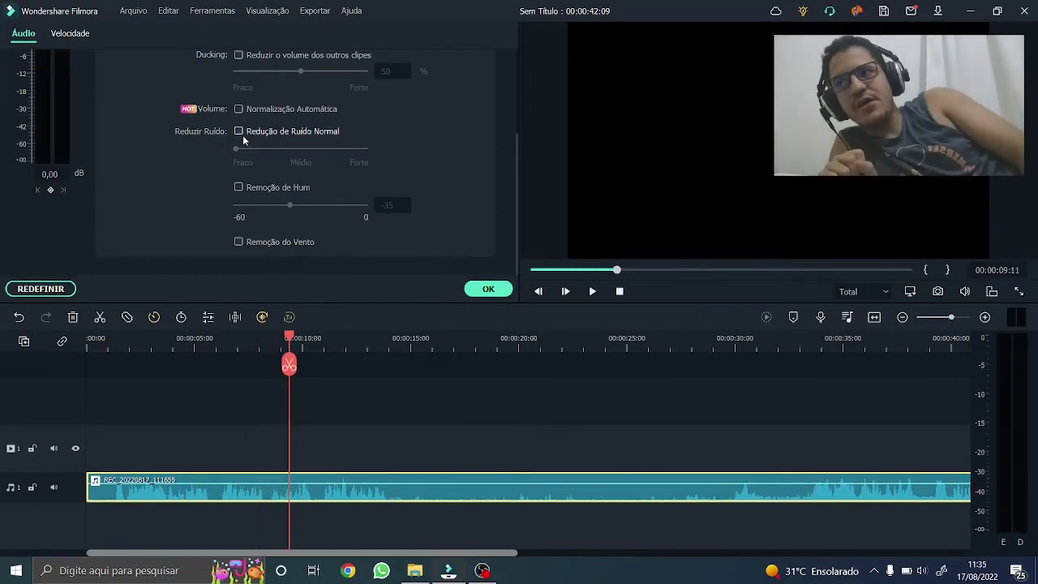
# Enable Remoção de Hum at -49 and listen to the quiet section from about 17 seconds
pyautogui.click(238, 187)
pyautogui.moveTo(289, 362); pyautogui.dragTo(453, 357)
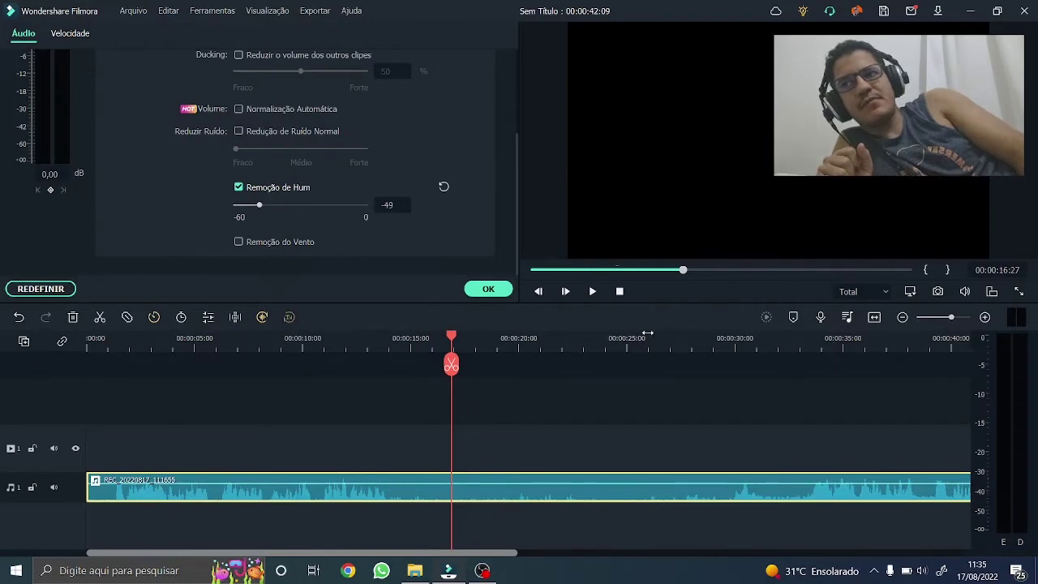
pyautogui.click(592, 292)
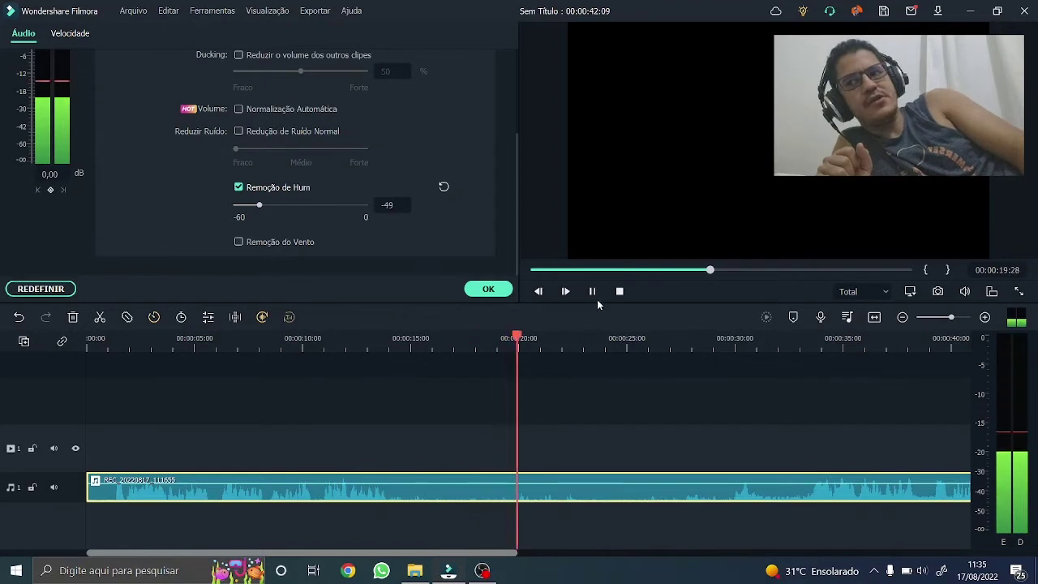
pyautogui.click(592, 292)
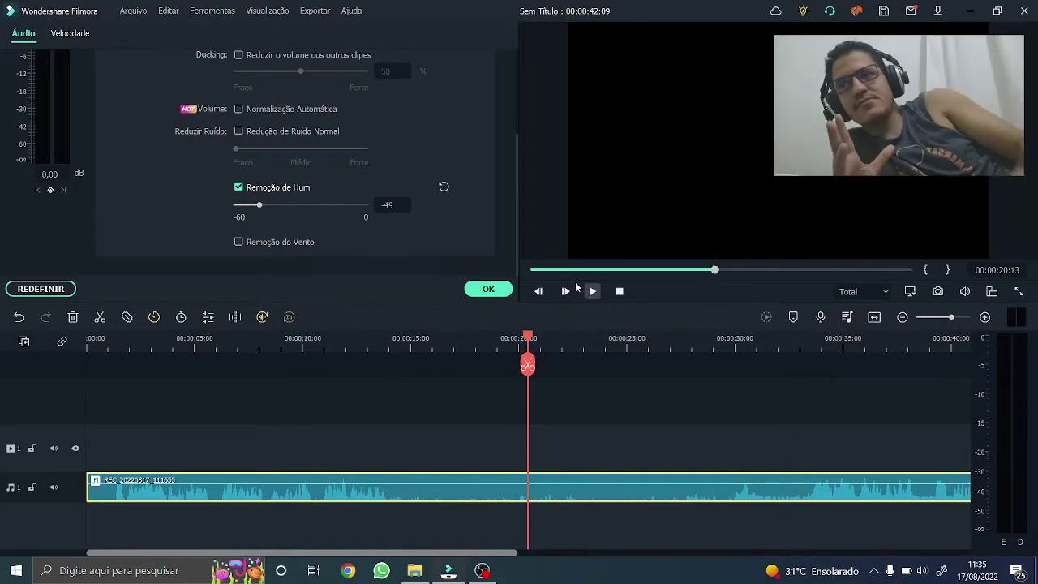
# Try Remoção de Hum at 0, listening from the clip's start and from about 15 seconds
pyautogui.moveTo(261, 206); pyautogui.dragTo(469, 230)
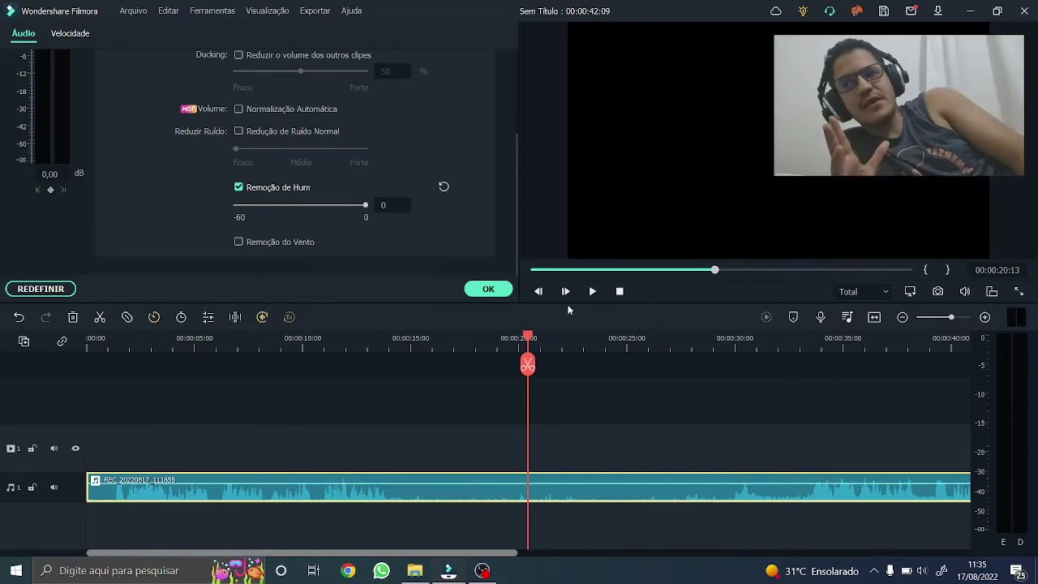
pyautogui.moveTo(532, 349); pyautogui.dragTo(67, 357)
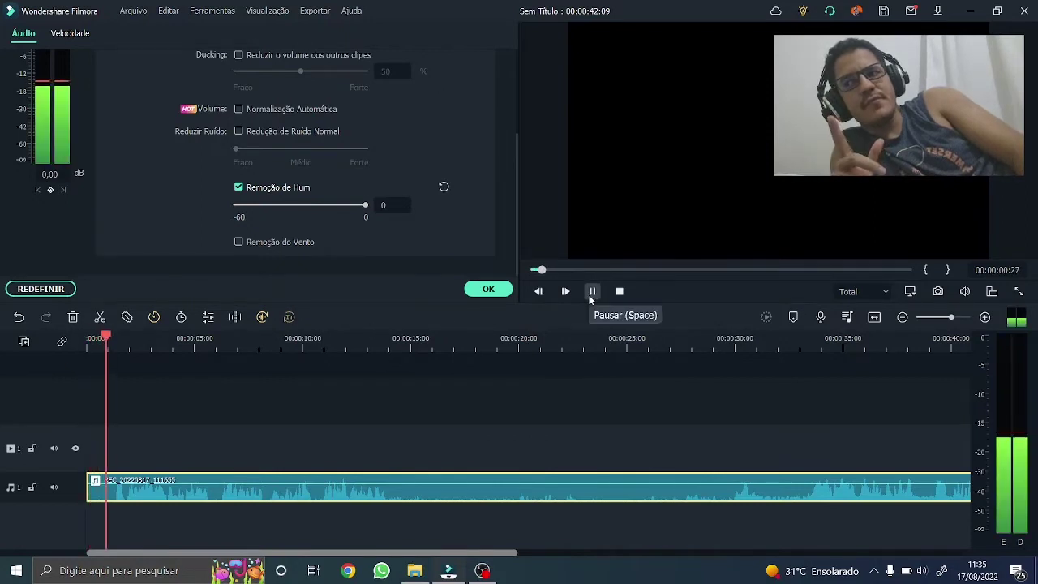
pyautogui.click(592, 295)
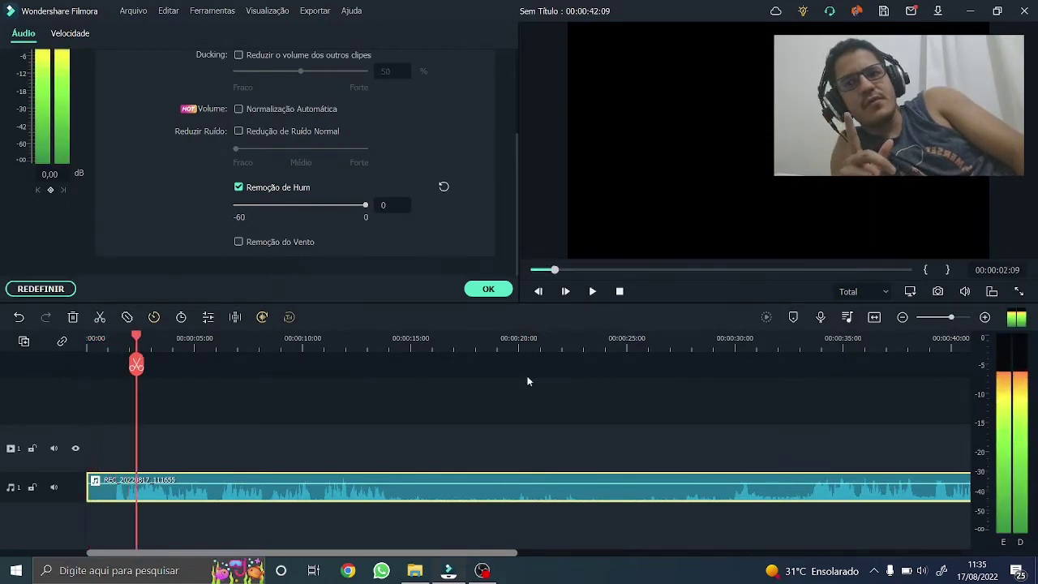
pyautogui.click(420, 344)
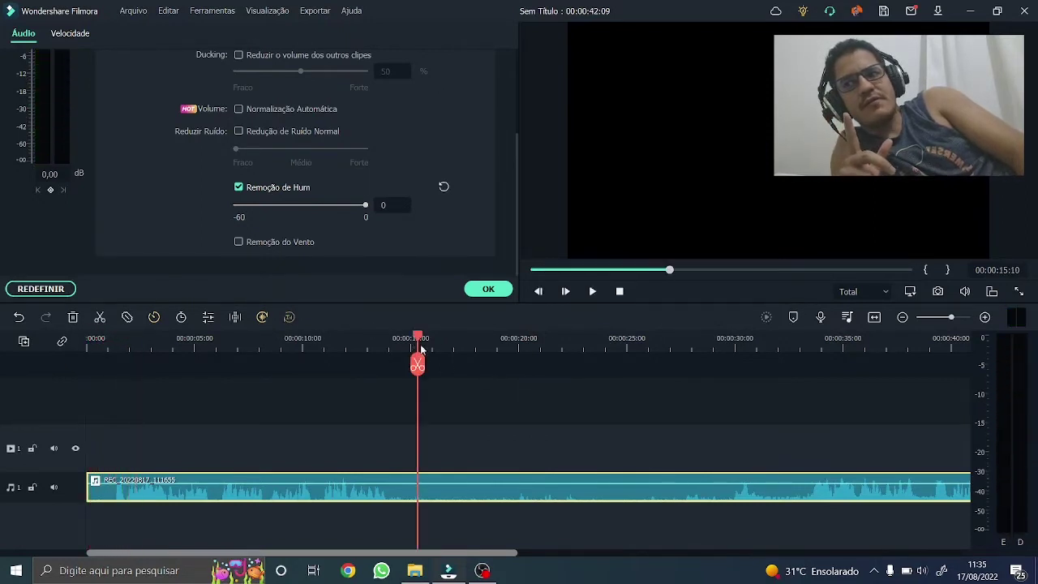
pyautogui.click(593, 295)
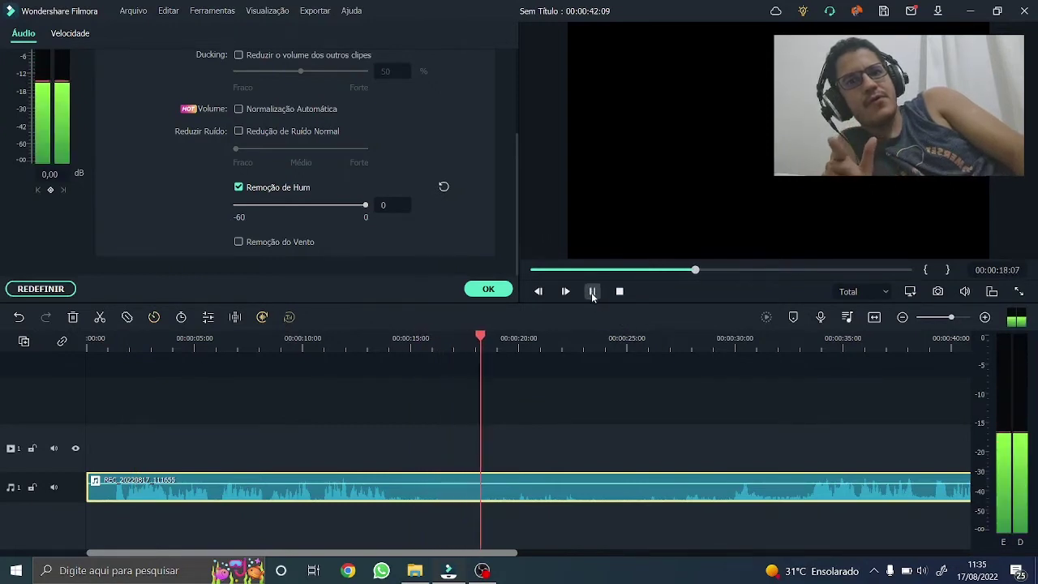
pyautogui.click(593, 292)
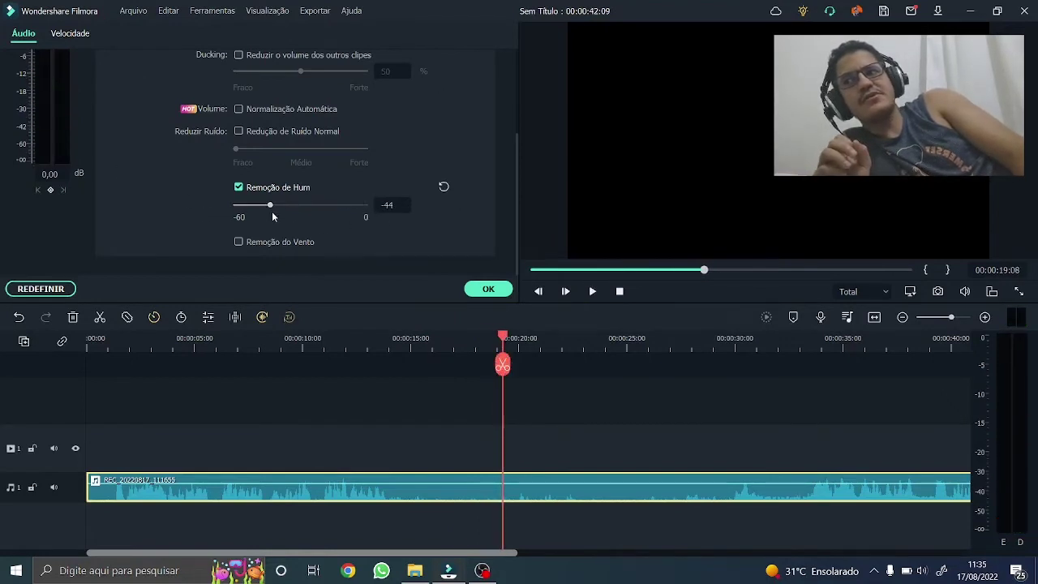
# Set Remoção de Hum to -44 and listen to the quiet section from about 19 seconds
pyautogui.click(592, 294)
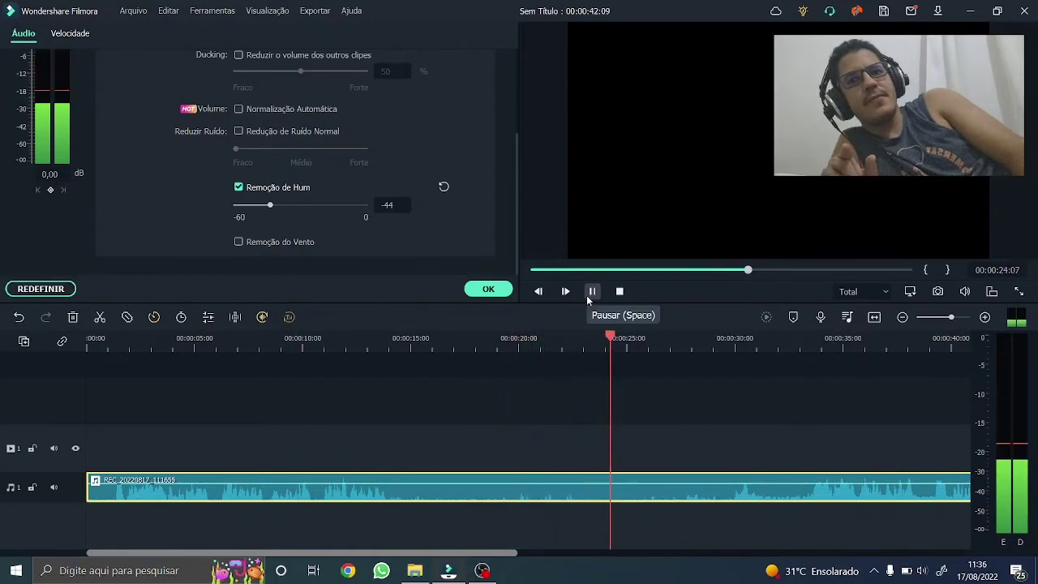
pyautogui.click(584, 294)
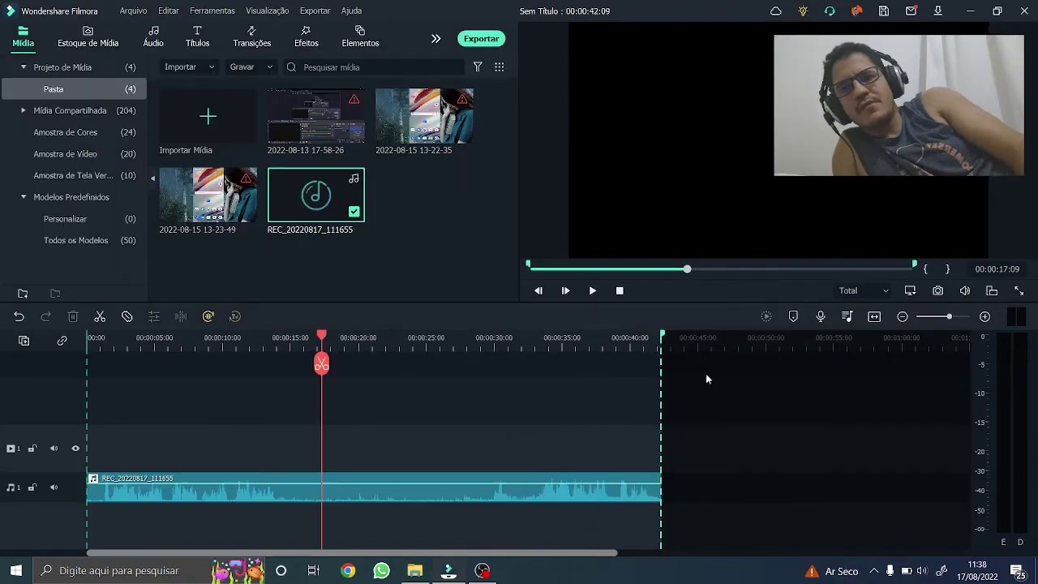
# Mark a short playback range in the quiet section from 00:00:16:27 to 00:00:18:17, with the playhead near its start
pyautogui.moveTo(684, 272); pyautogui.dragTo(682, 272)
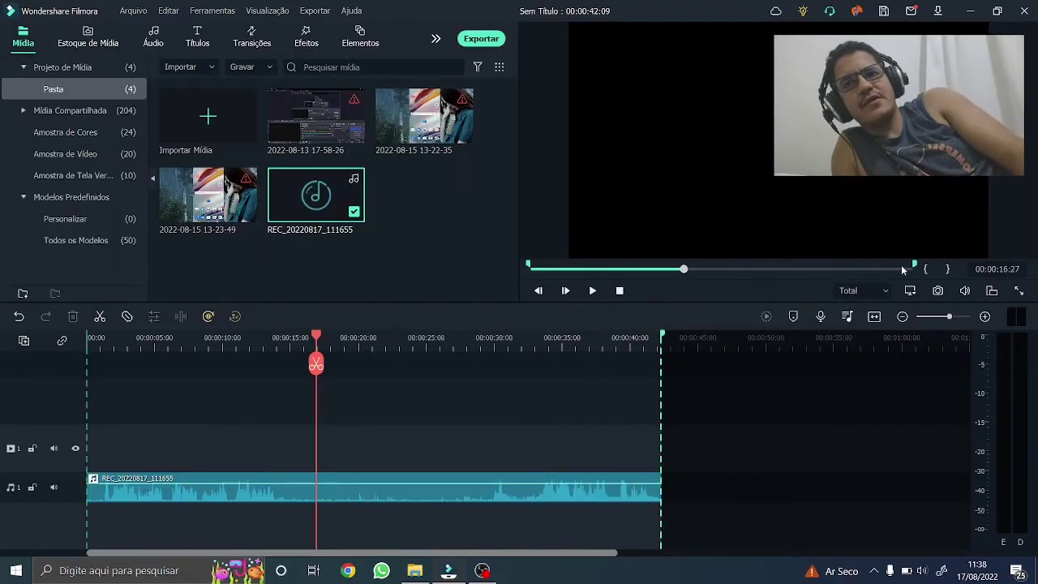
pyautogui.click(927, 269)
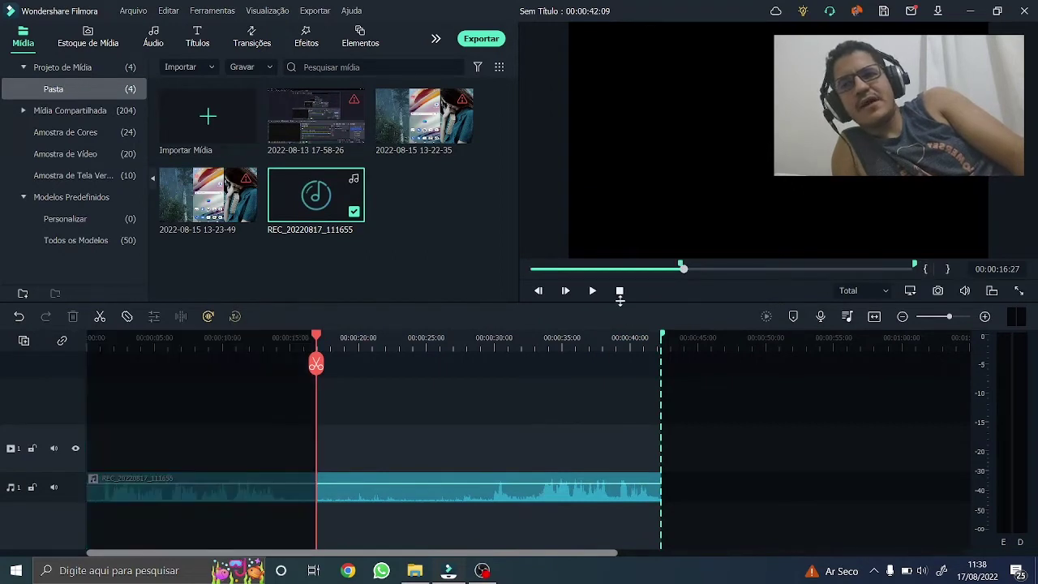
pyautogui.moveTo(688, 269); pyautogui.dragTo(699, 271)
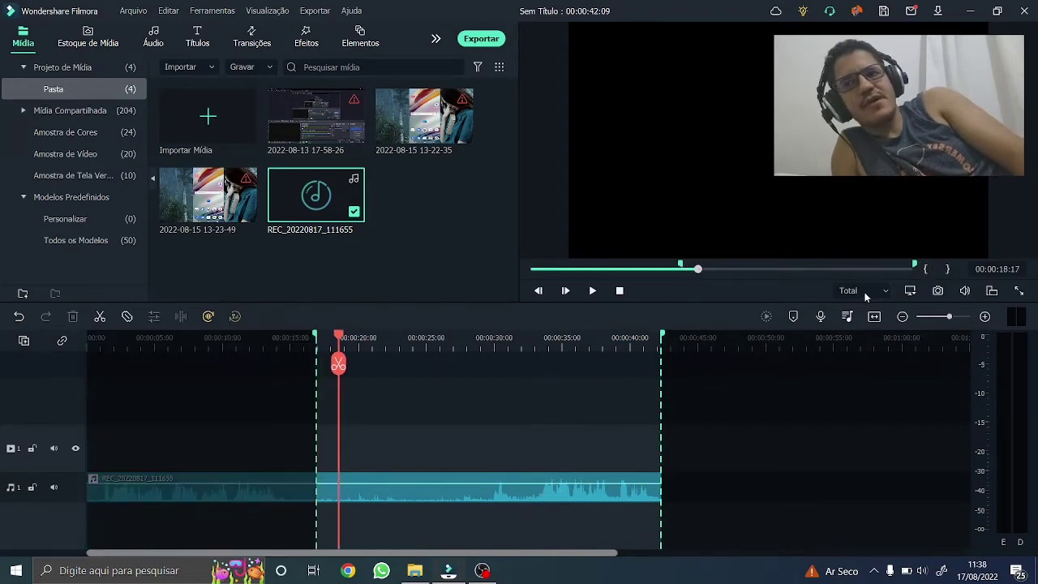
pyautogui.click(949, 269)
pyautogui.moveTo(335, 332); pyautogui.dragTo(322, 334)
# Open the audio settings of clip REC_20220817_111655 and listen to the marked range with Remoção de Hum at 0
pyautogui.doubleClick(368, 490)
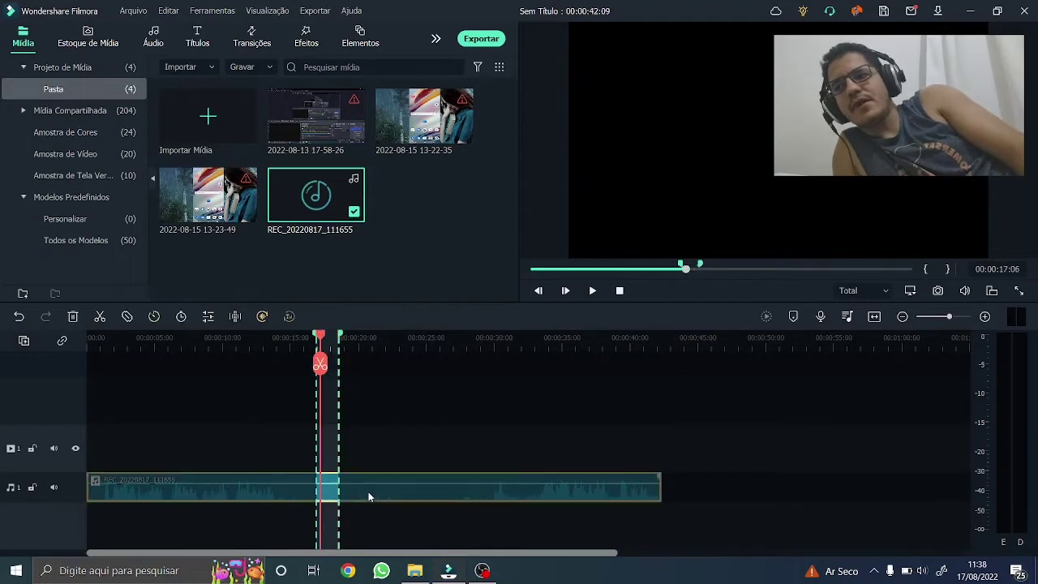
pyautogui.click(592, 290)
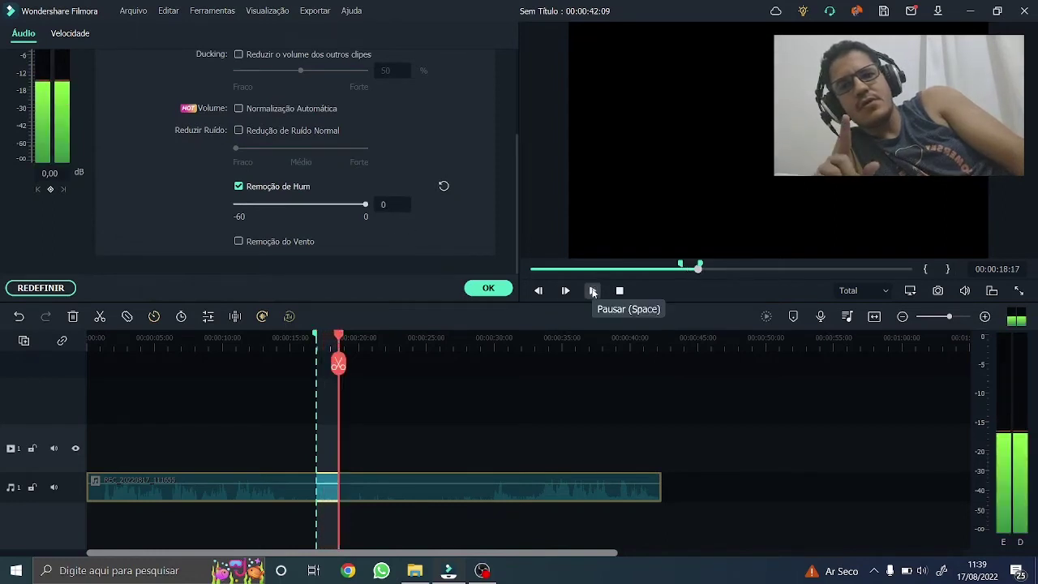
pyautogui.click(592, 290)
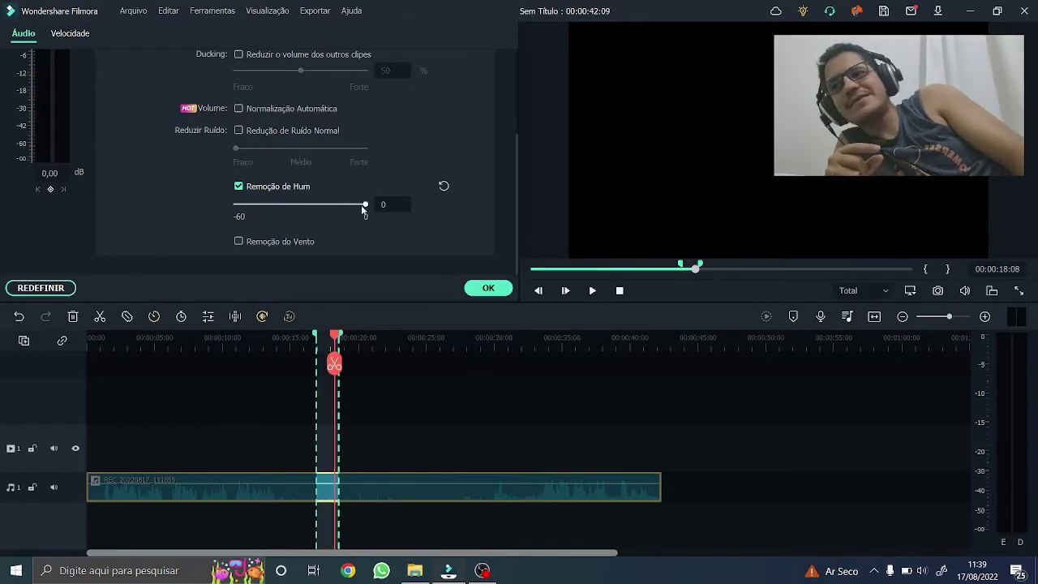
# Set Remoção de Hum to -60 and listen to the marked quiet range repeatedly
pyautogui.click(596, 293)
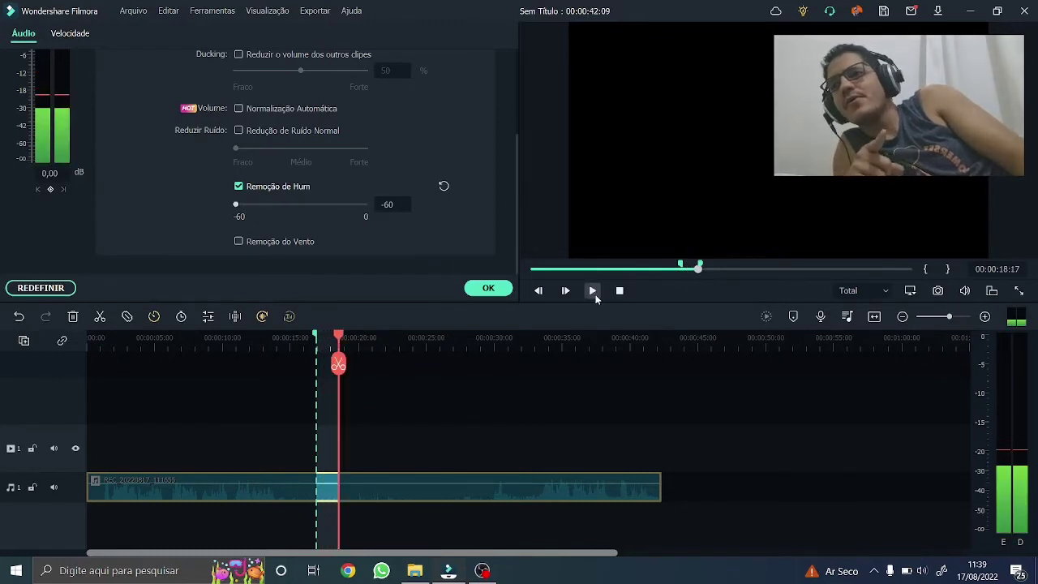
pyautogui.click(595, 293)
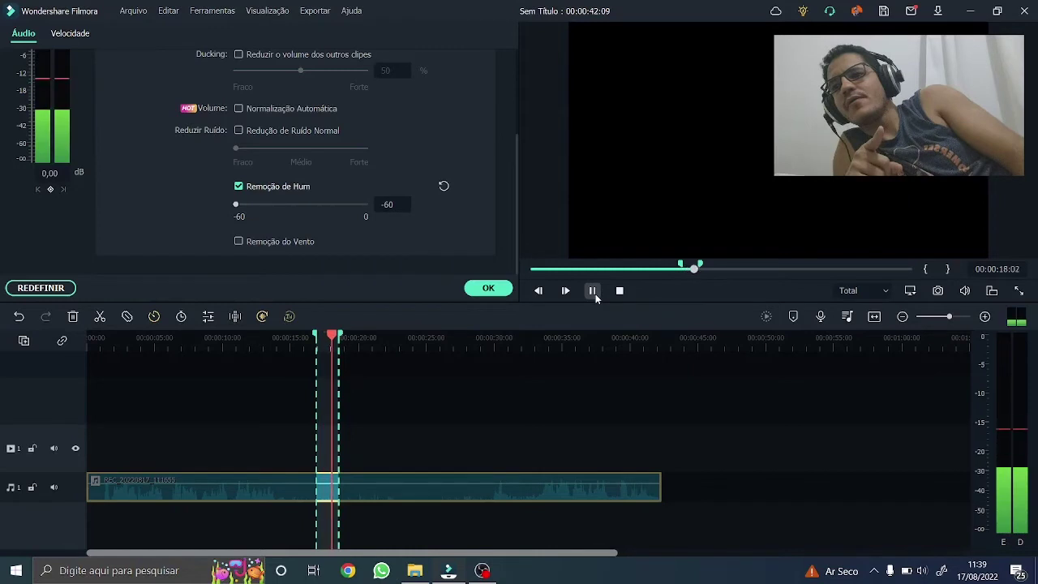
pyautogui.click(595, 294)
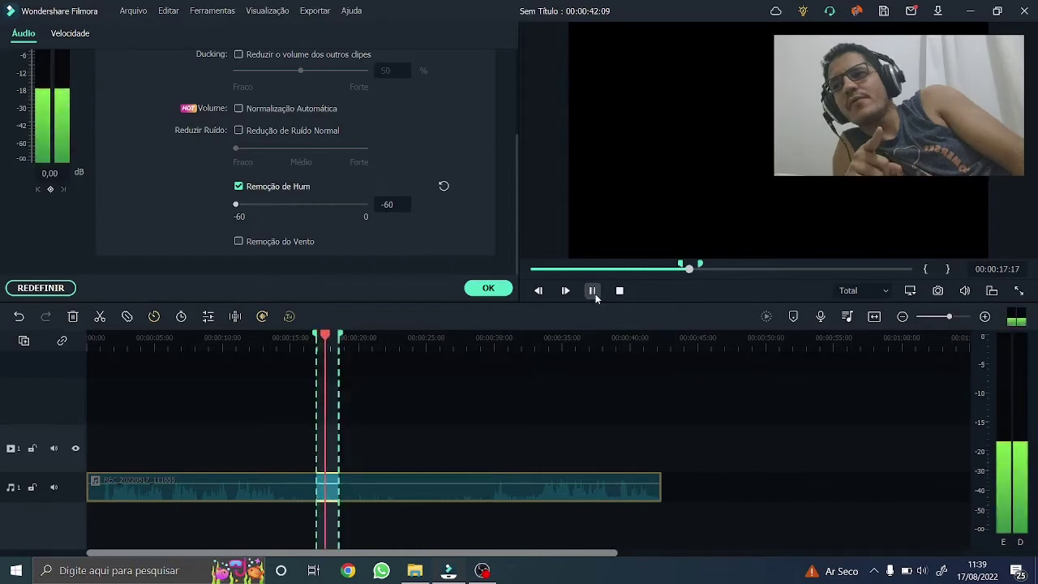
pyautogui.click(595, 294)
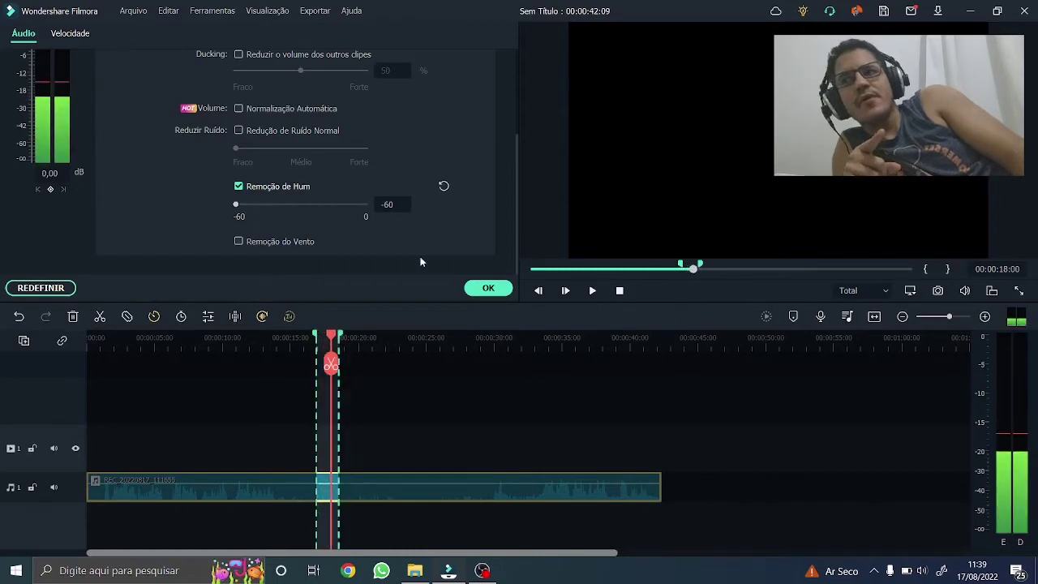
# Set Remoção de Hum back to 0 and replay the marked quiet range for comparison
pyautogui.click(600, 294)
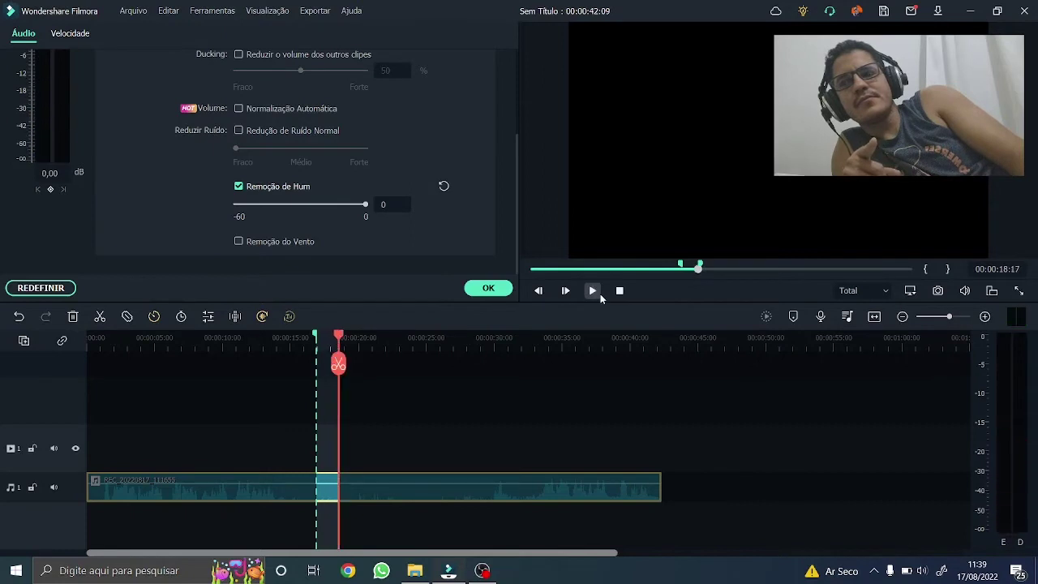
pyautogui.click(600, 295)
pyautogui.click(597, 292)
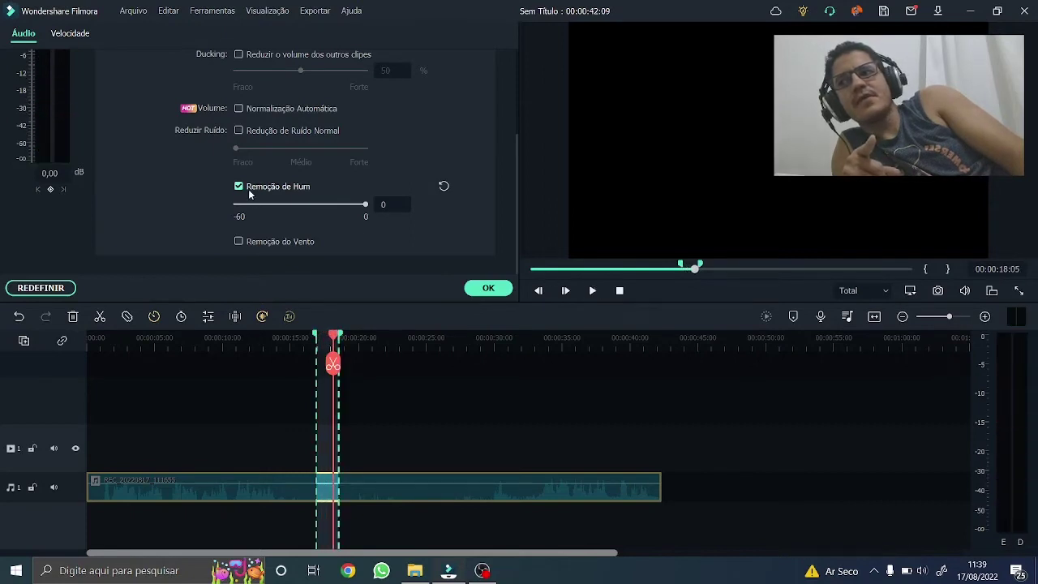
pyautogui.click(597, 296)
pyautogui.click(597, 296)
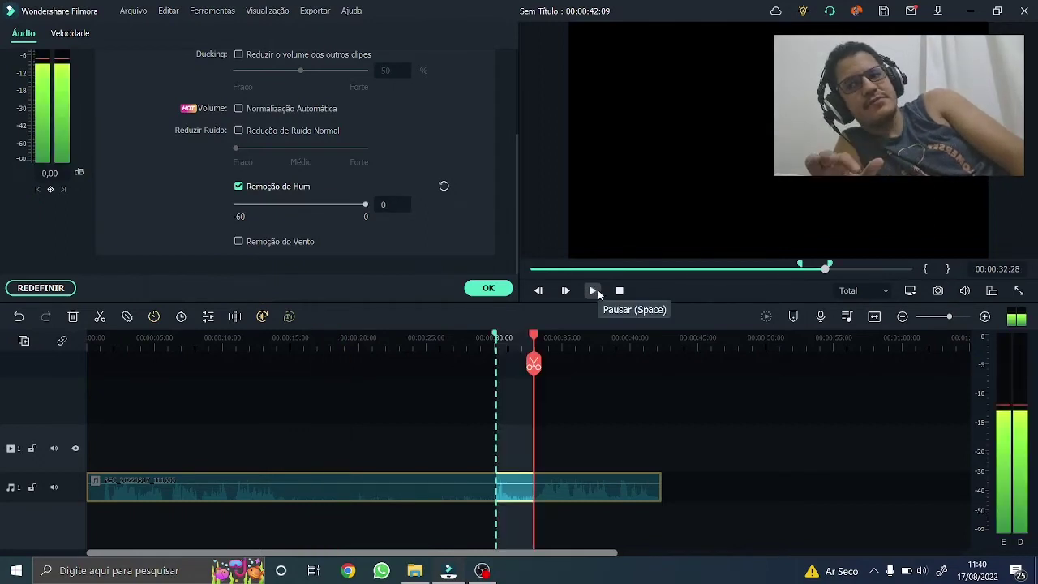
# Listen to the range from about 30 to 33 seconds with Remoção de Hum at 0, and again at -60
pyautogui.click(598, 289)
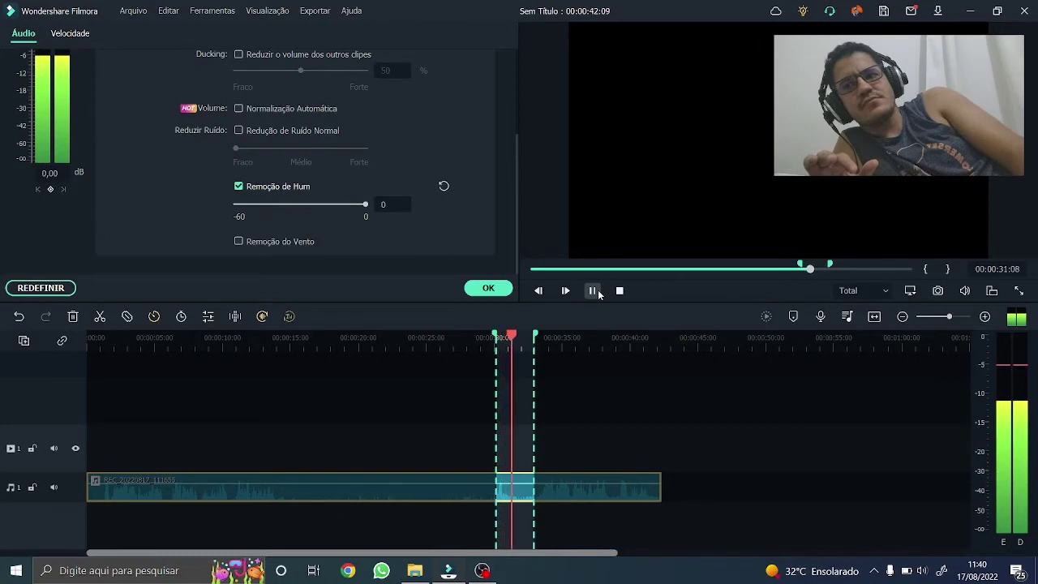
pyautogui.click(593, 291)
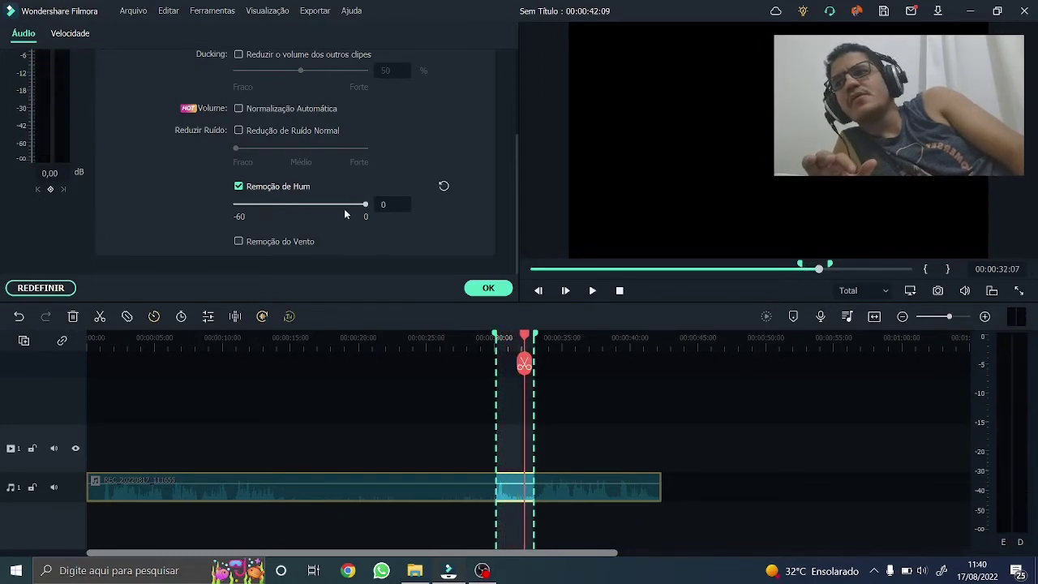
pyautogui.click(593, 292)
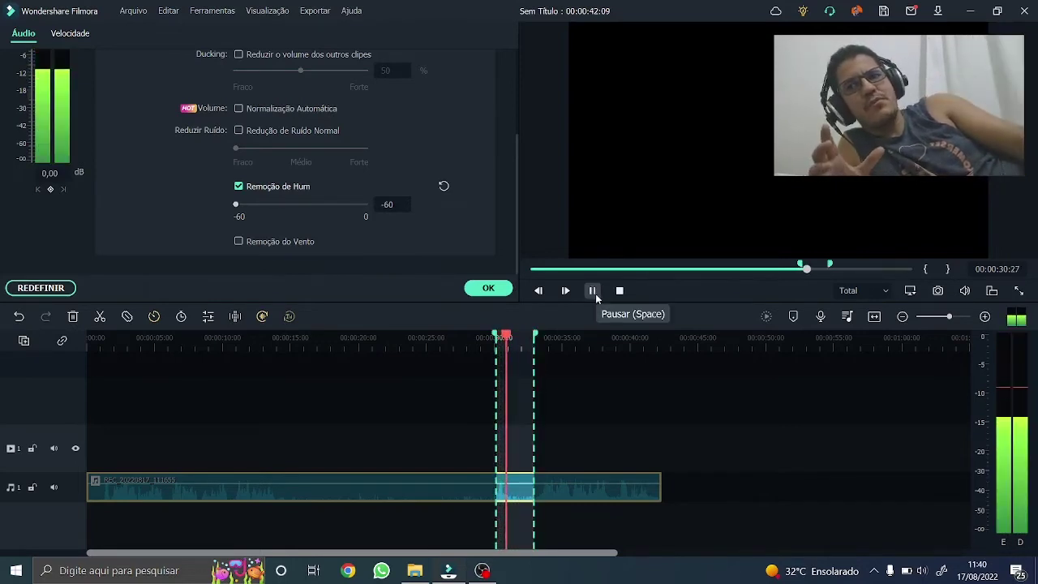
pyautogui.click(595, 294)
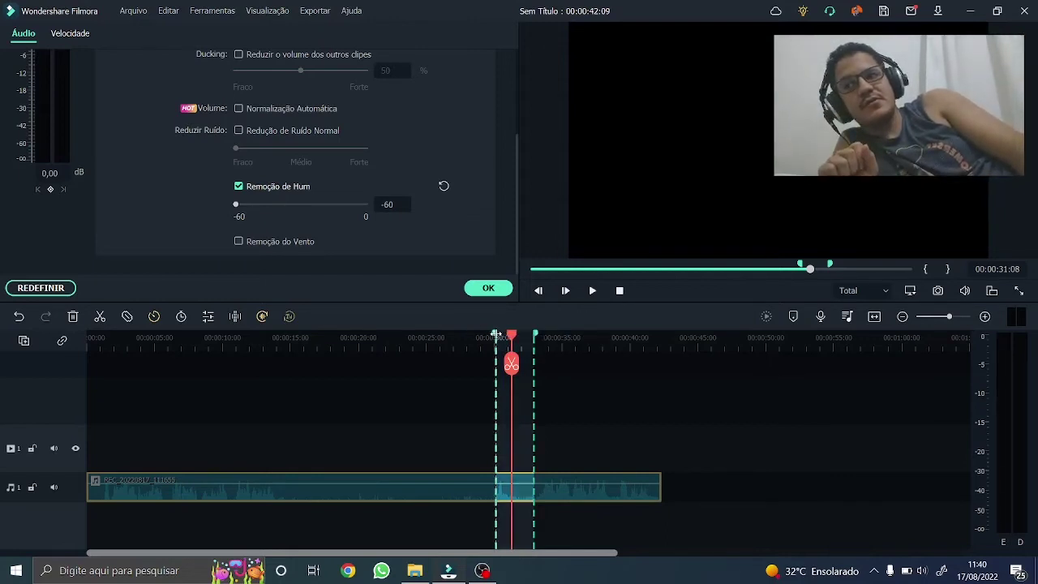
# Move the playback range to the opening speech, from about 1 to 14 seconds, and return the playhead to the start
pyautogui.moveTo(496, 374); pyautogui.dragTo(100, 375)
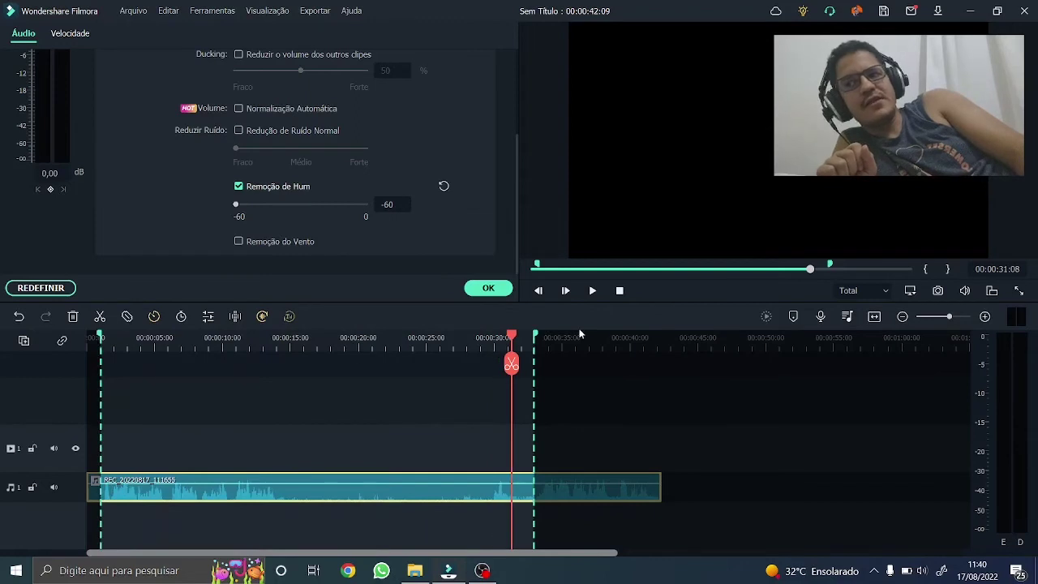
pyautogui.moveTo(536, 335)
pyautogui.mouseDown()
pyautogui.moveTo(244, 381)
pyautogui.moveTo(275, 389)
pyautogui.mouseUp()
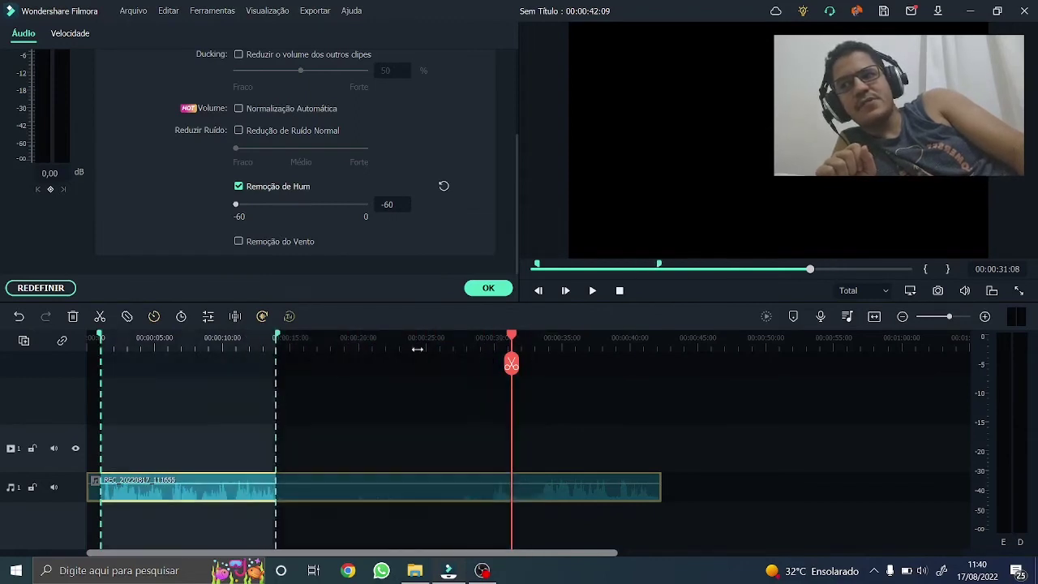
pyautogui.click(617, 291)
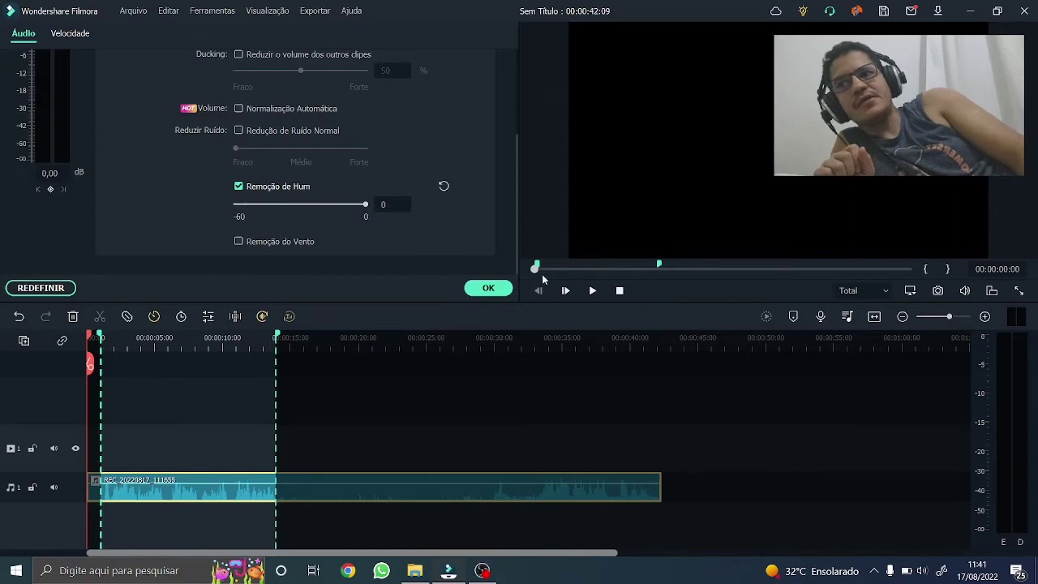
# Compare the opening speech with Remoção de Hum at 0 and at -60, replaying it from about 1 second
pyautogui.click(591, 291)
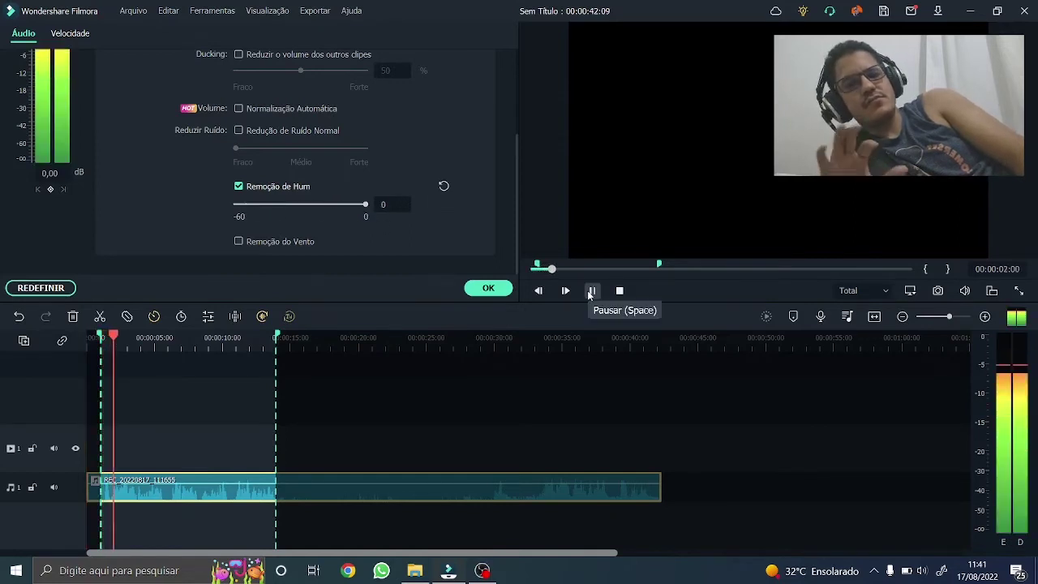
pyautogui.click(591, 291)
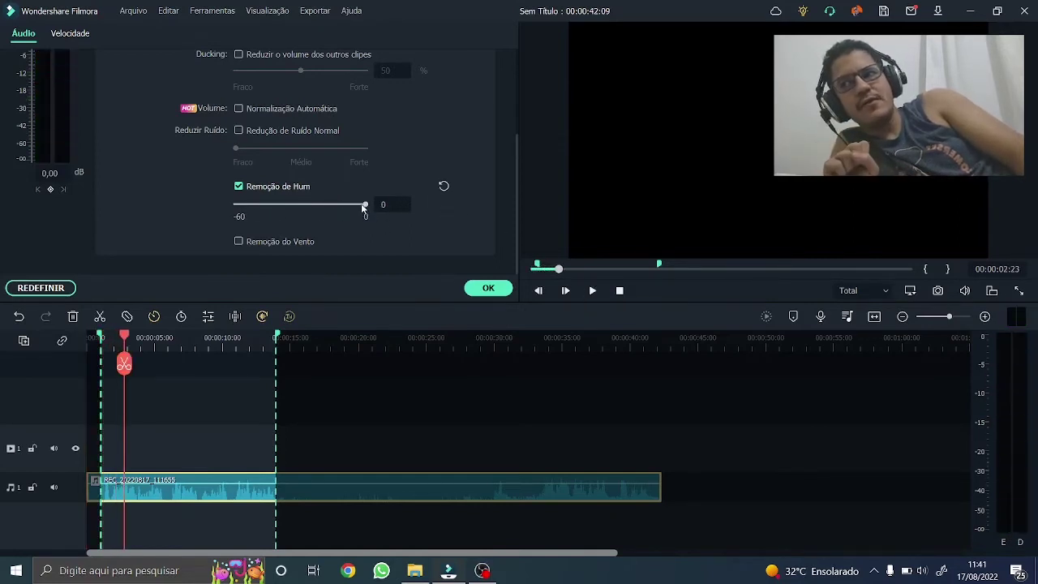
pyautogui.moveTo(128, 341); pyautogui.dragTo(108, 340)
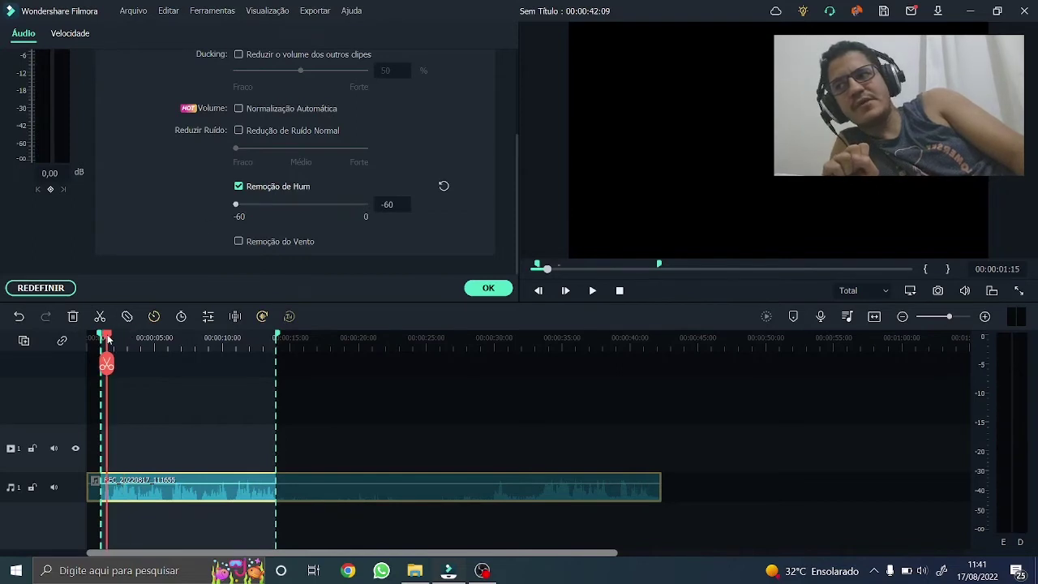
pyautogui.click(592, 291)
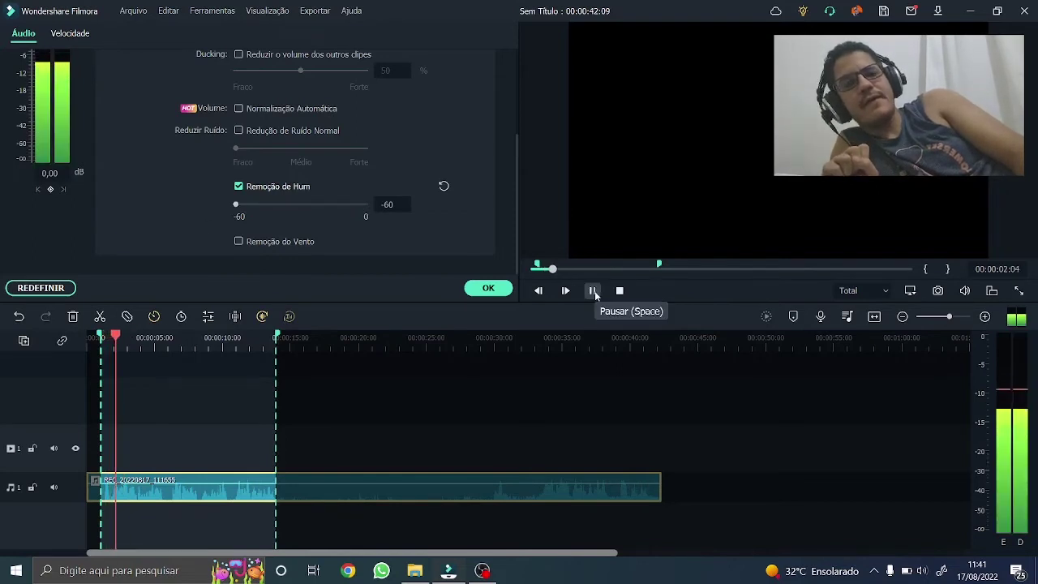
pyautogui.click(593, 291)
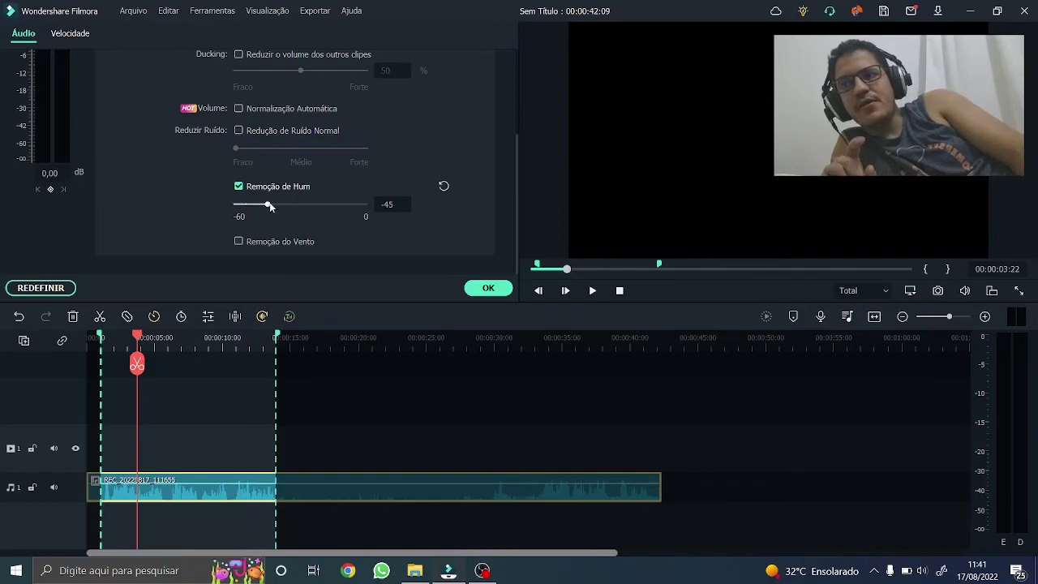
# Continue listening to the speech with Remoção de Hum at -45, and raise it to -33
pyautogui.click(593, 291)
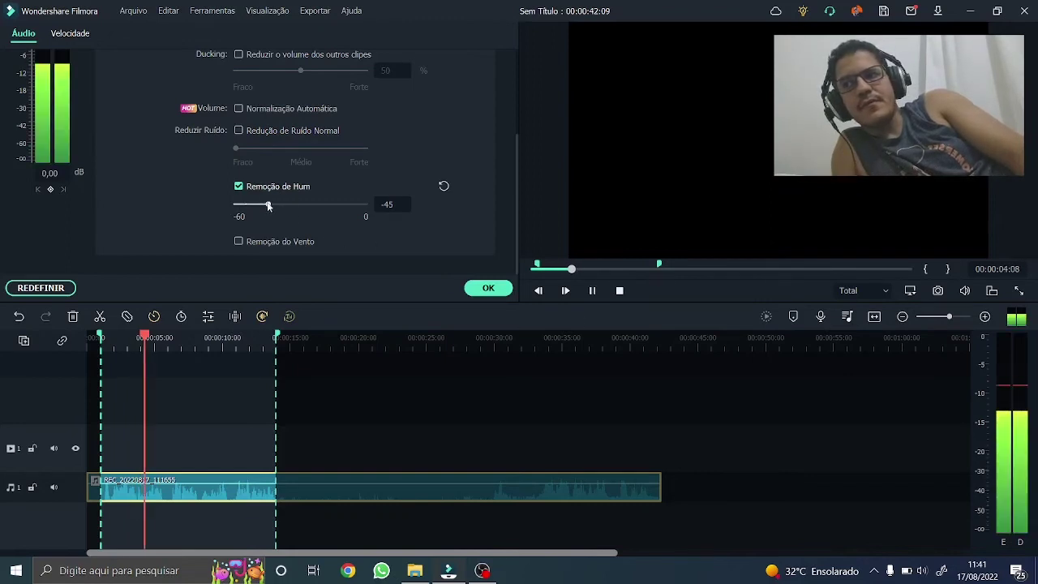
pyautogui.moveTo(268, 204); pyautogui.dragTo(296, 205)
pyautogui.click(592, 291)
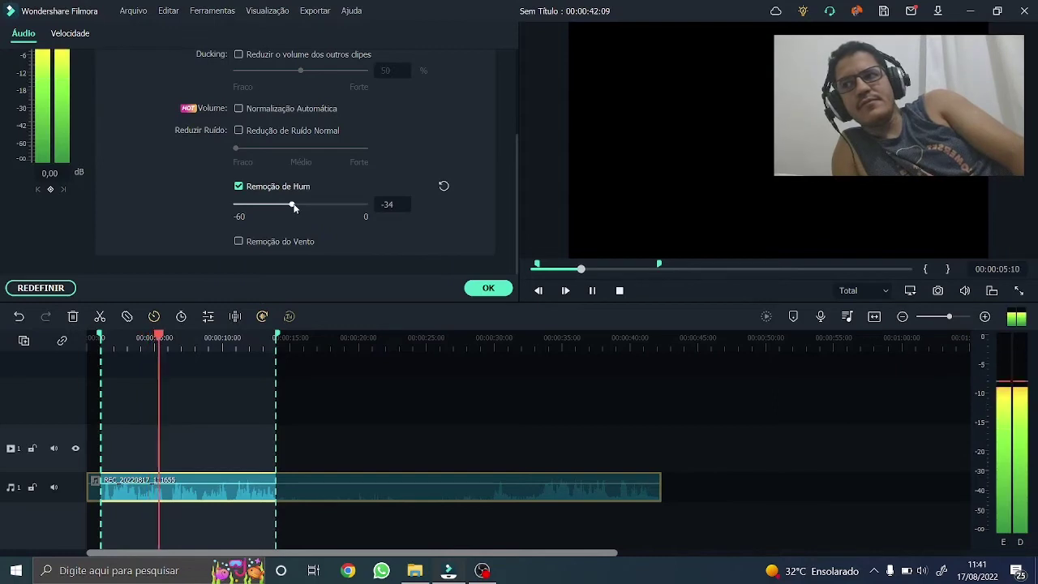
pyautogui.click(598, 291)
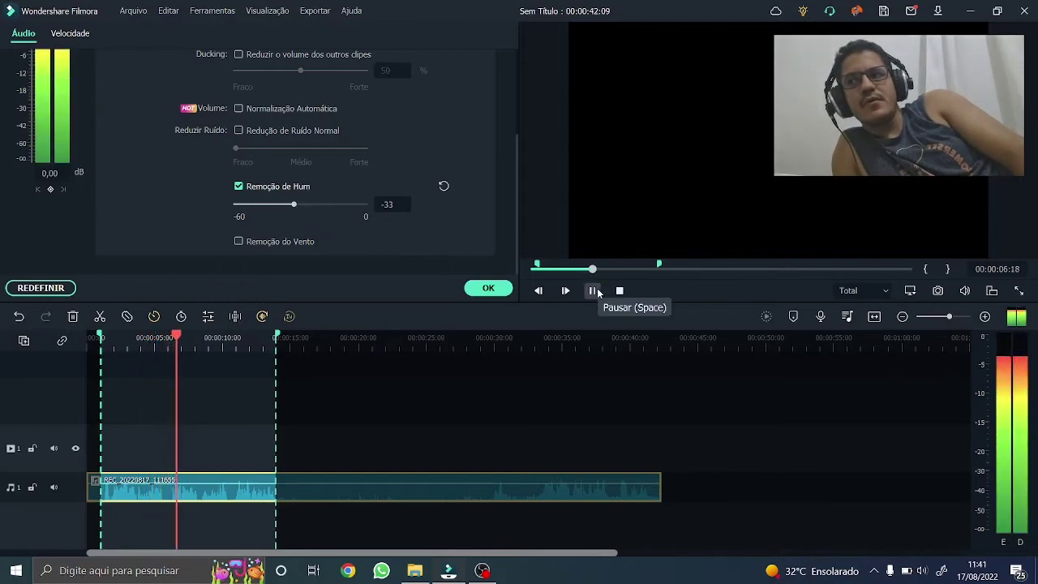
pyautogui.click(593, 291)
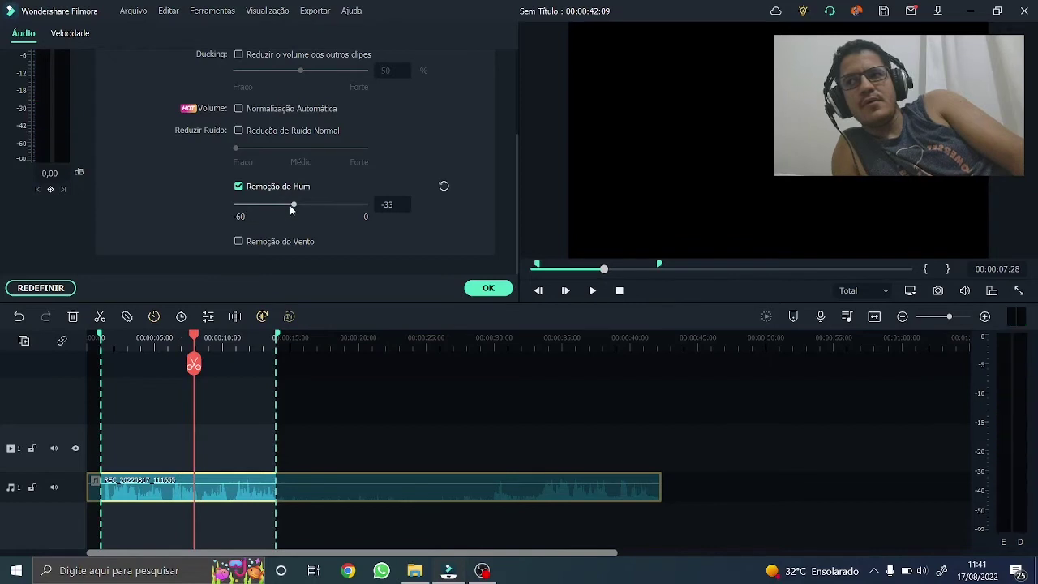
# Set Remoção de Hum to -29 and compare the speech playback with the filter on and off, leaving it on
pyautogui.click(593, 290)
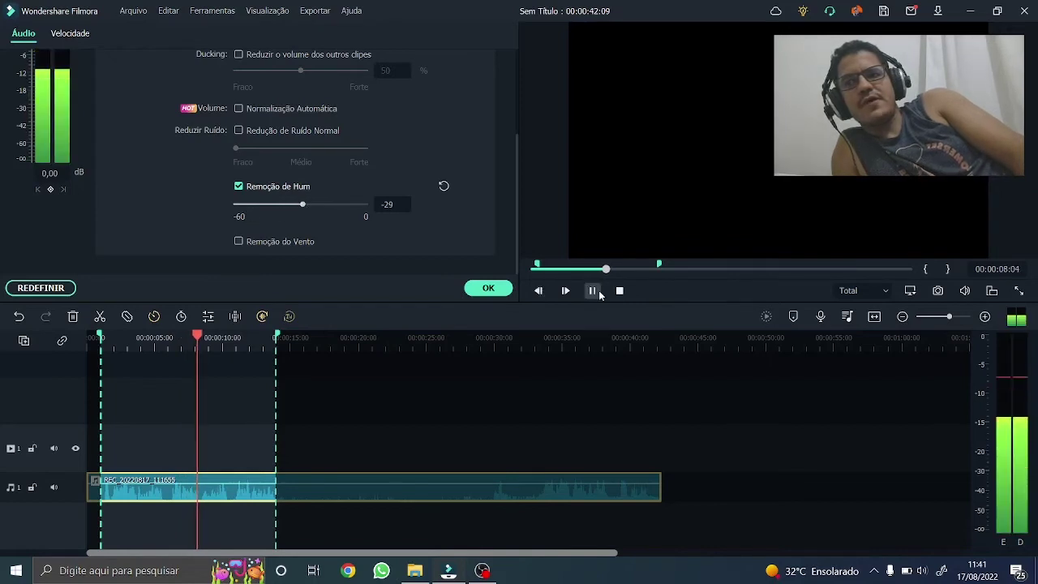
pyautogui.click(593, 291)
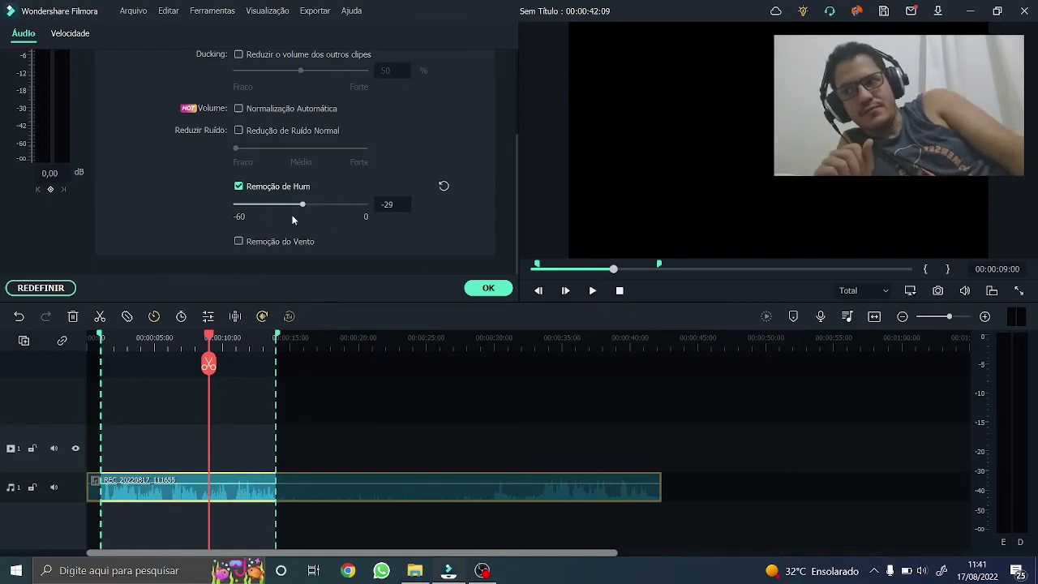
pyautogui.click(593, 292)
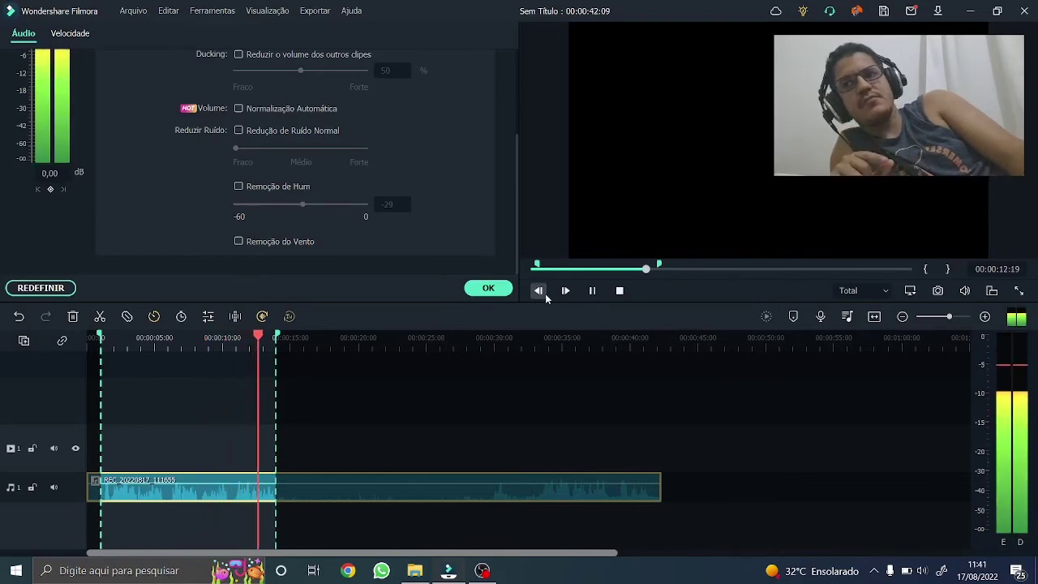
pyautogui.press('space')
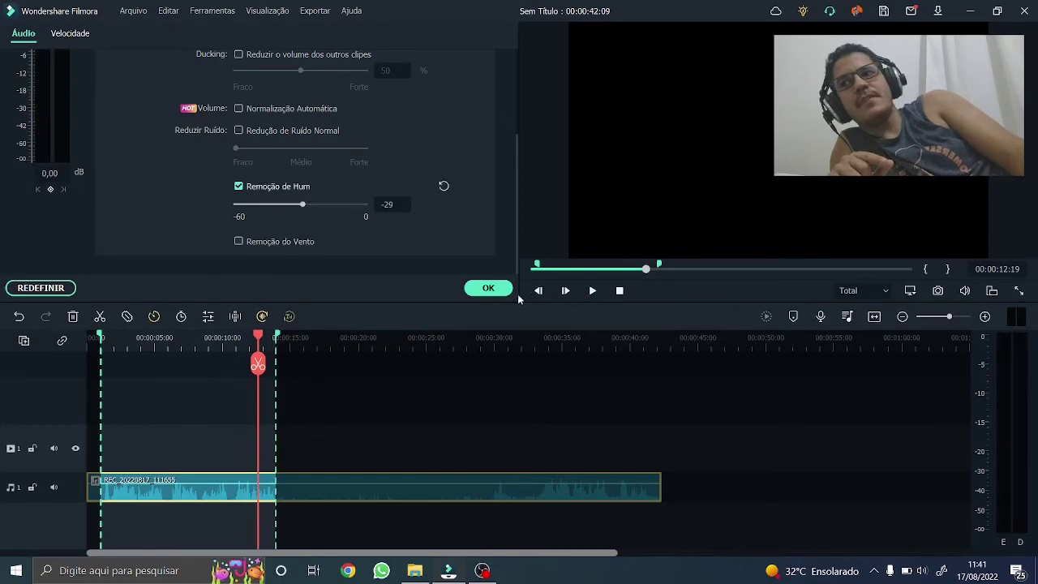
pyautogui.click(593, 291)
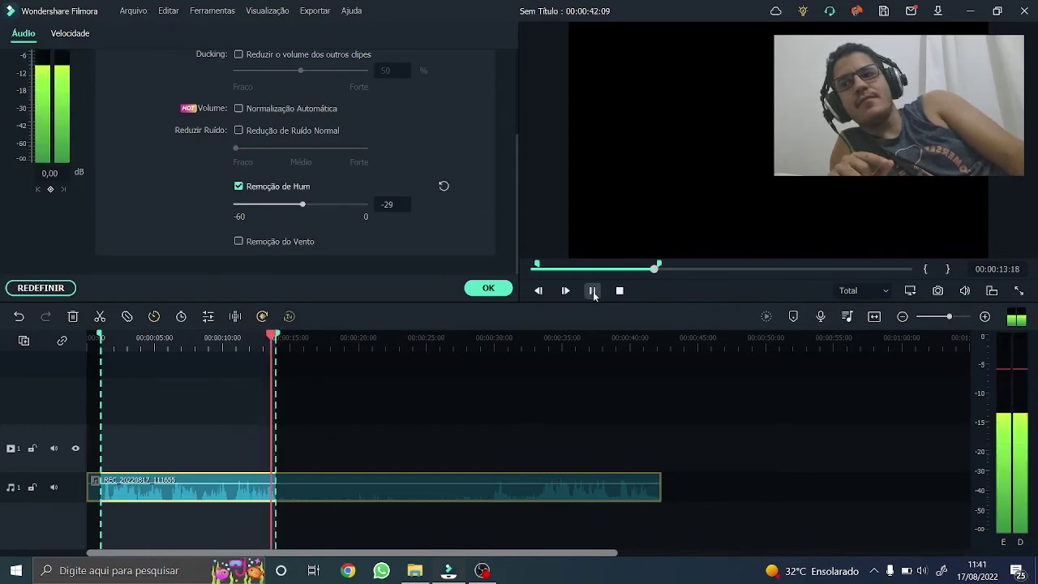
pyautogui.click(593, 292)
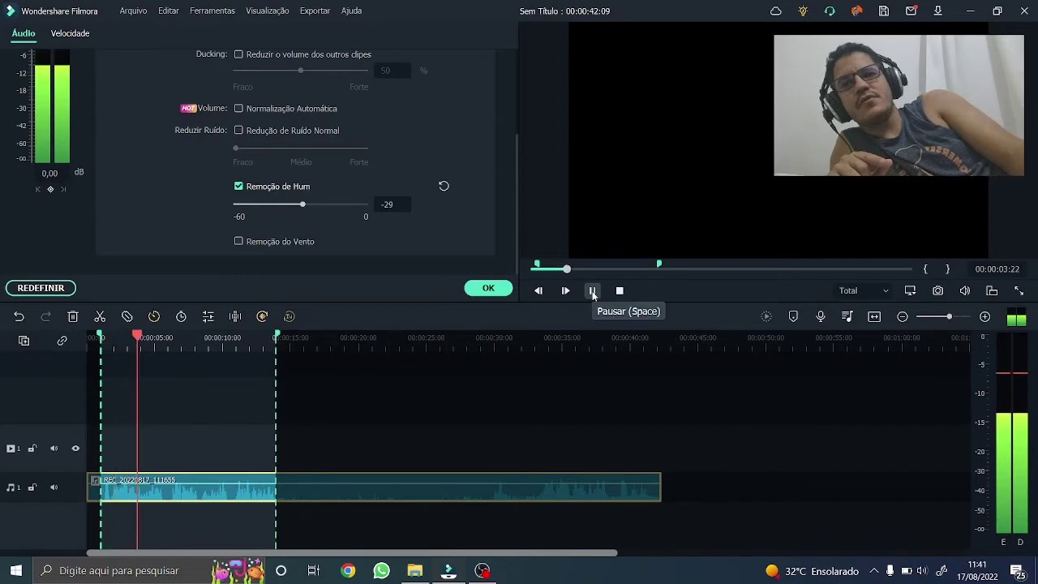
# Enable Redução de Ruído Normal alongside Remoção de Hum, and listen to the speech while lowering Remoção de Hum to -40 and setting it to -37
pyautogui.click(593, 291)
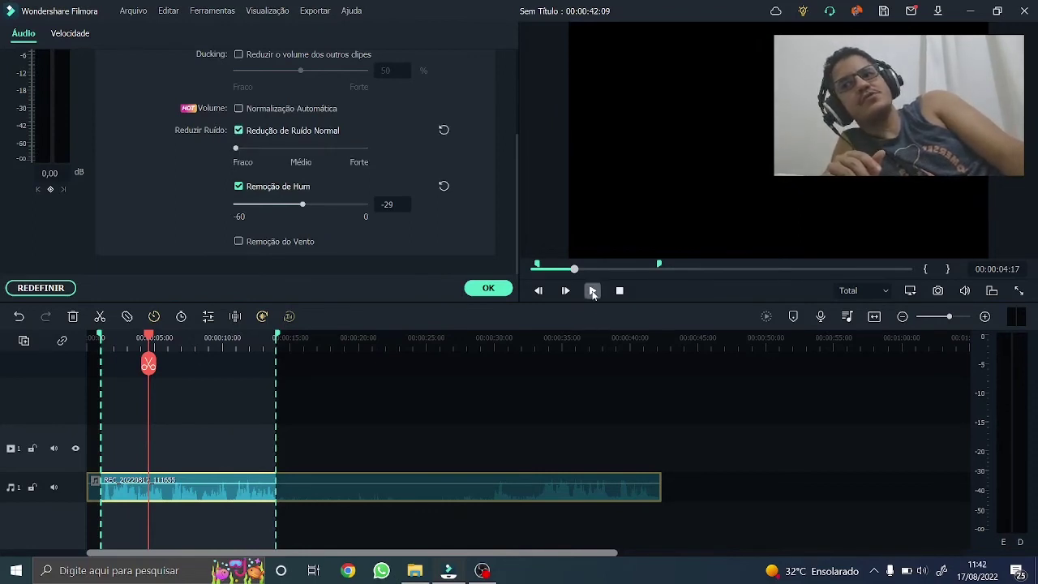
pyautogui.click(593, 291)
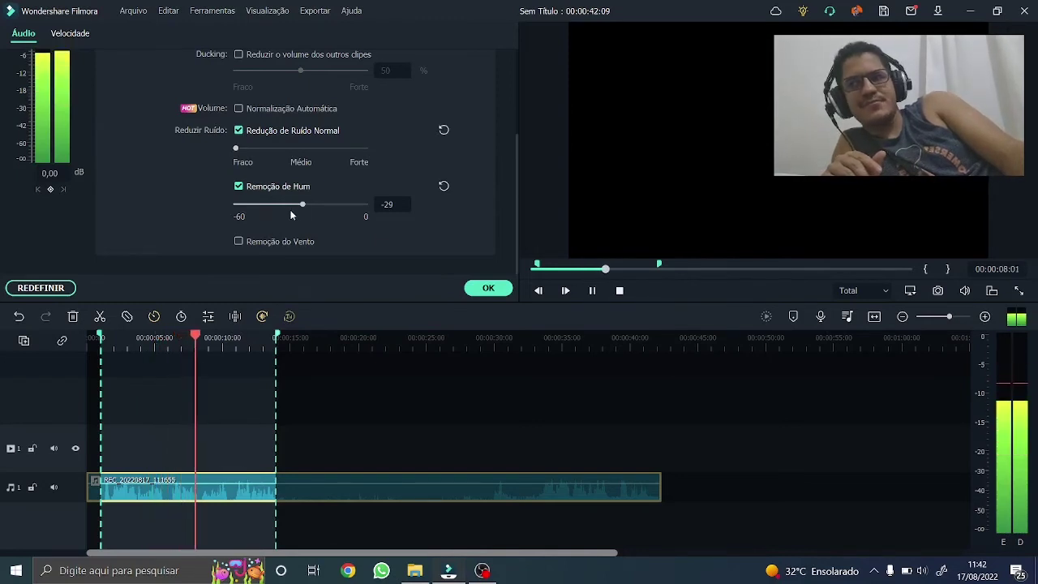
pyautogui.moveTo(301, 204); pyautogui.dragTo(278, 205)
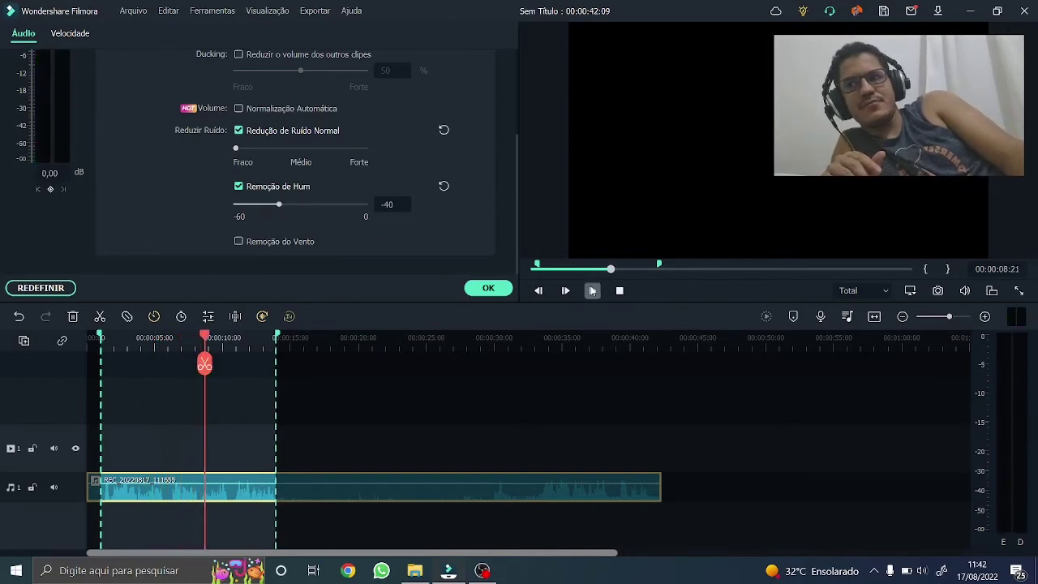
pyautogui.click(593, 292)
pyautogui.click(286, 204)
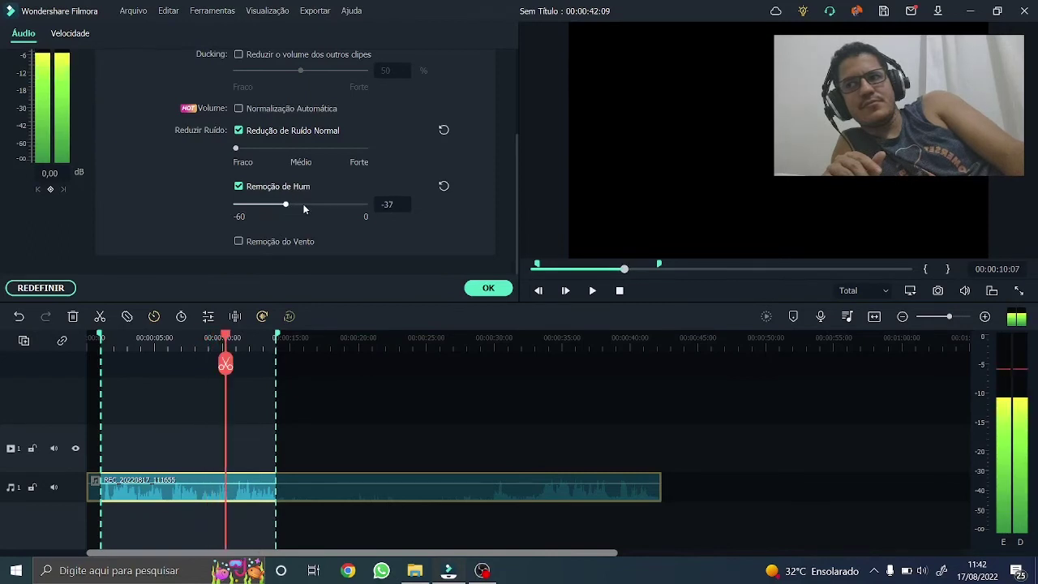
# Continue listening to the speech with Remoção de Hum raised to -10, and with it lowered to -12 and -15
pyautogui.moveTo(286, 205); pyautogui.dragTo(343, 205)
pyautogui.click(592, 290)
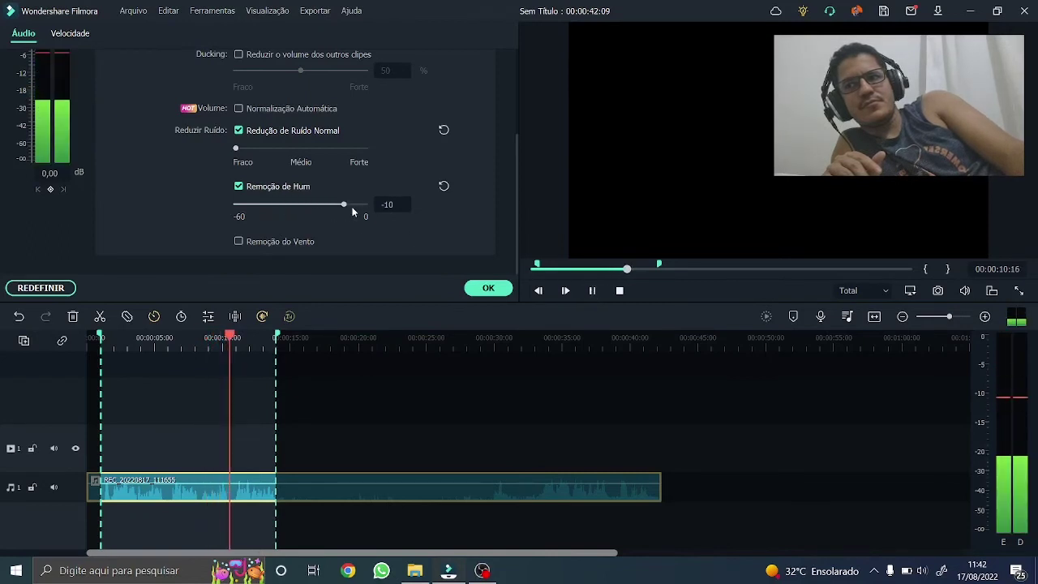
pyautogui.click(344, 206)
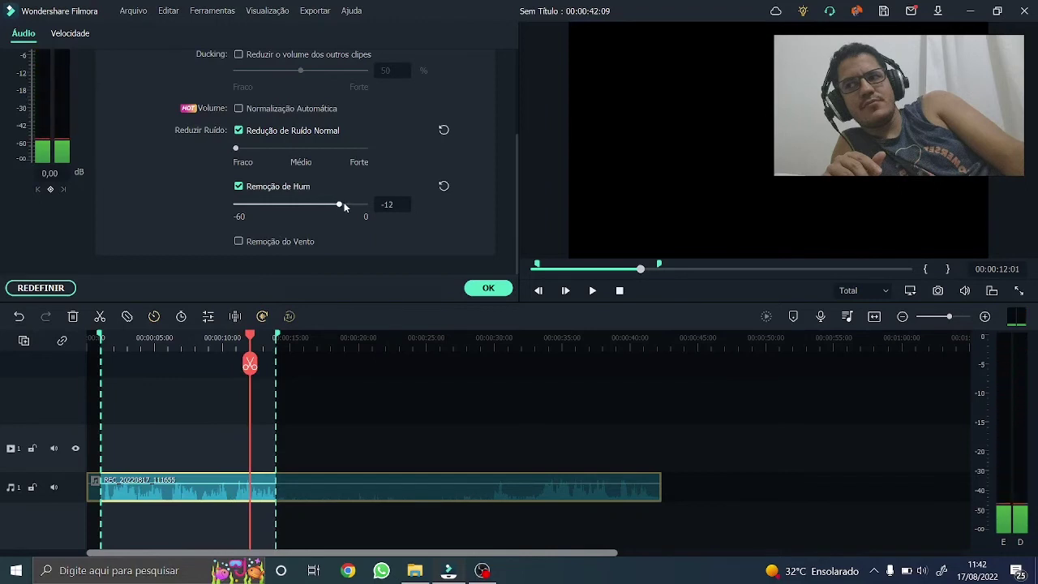
pyautogui.click(343, 205)
pyautogui.click(592, 291)
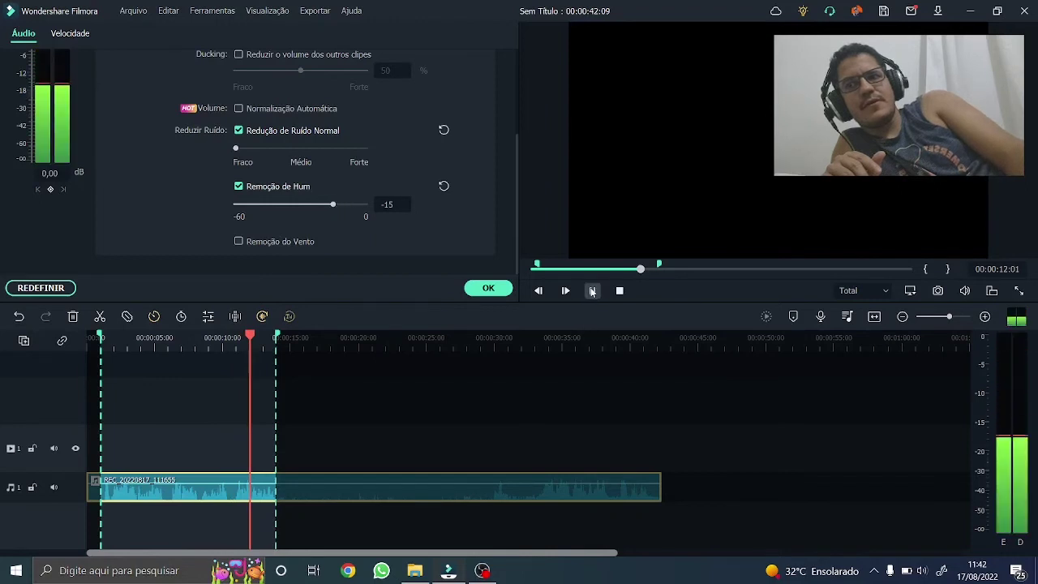
pyautogui.click(592, 290)
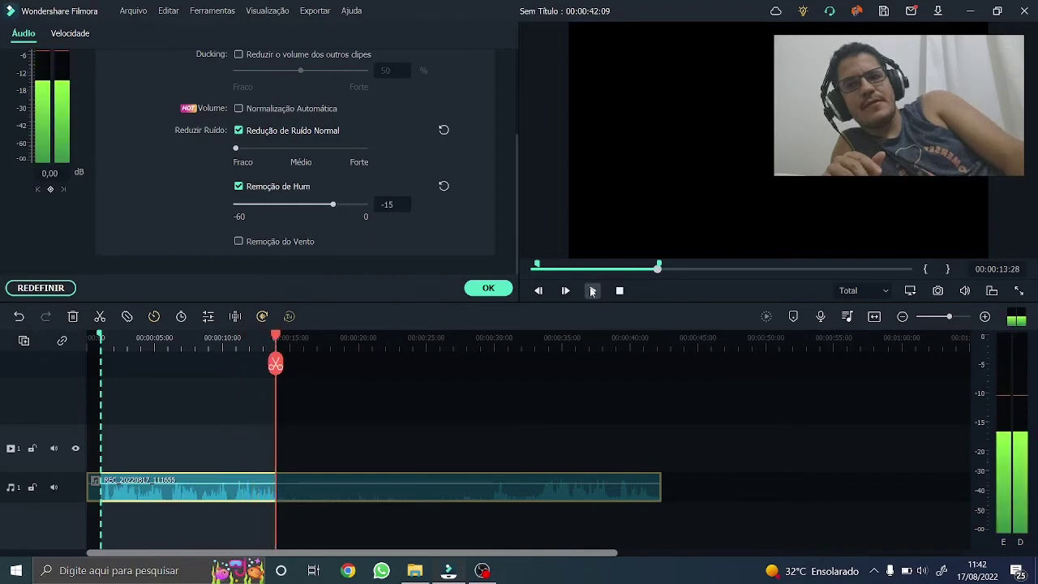
pyautogui.click(592, 290)
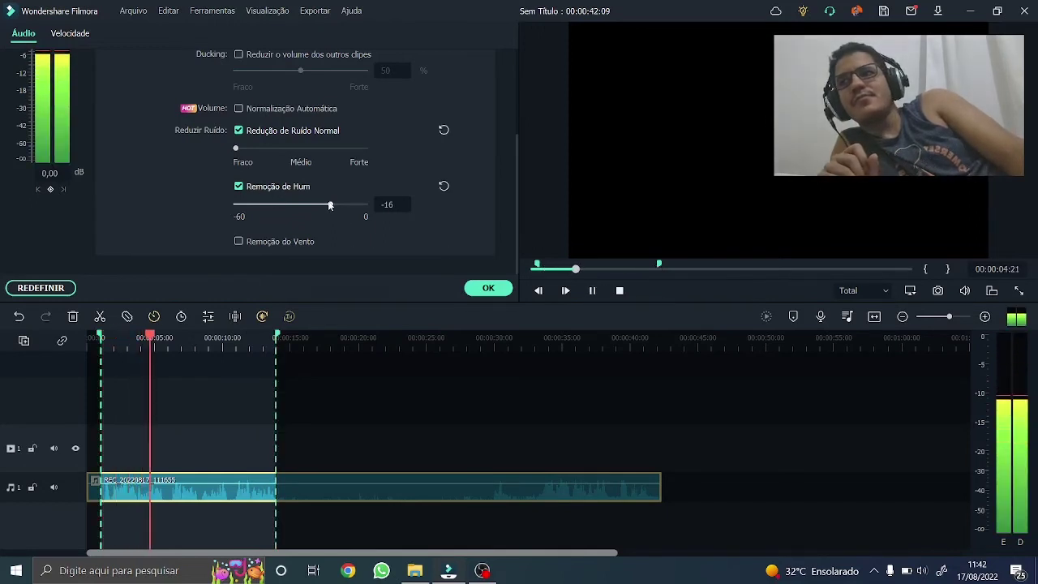
# Raise Remoção de Hum to -6 and listen to the speech, pausing at about 7 seconds
pyautogui.moveTo(330, 204); pyautogui.dragTo(351, 204)
pyautogui.click(586, 291)
pyautogui.click(592, 292)
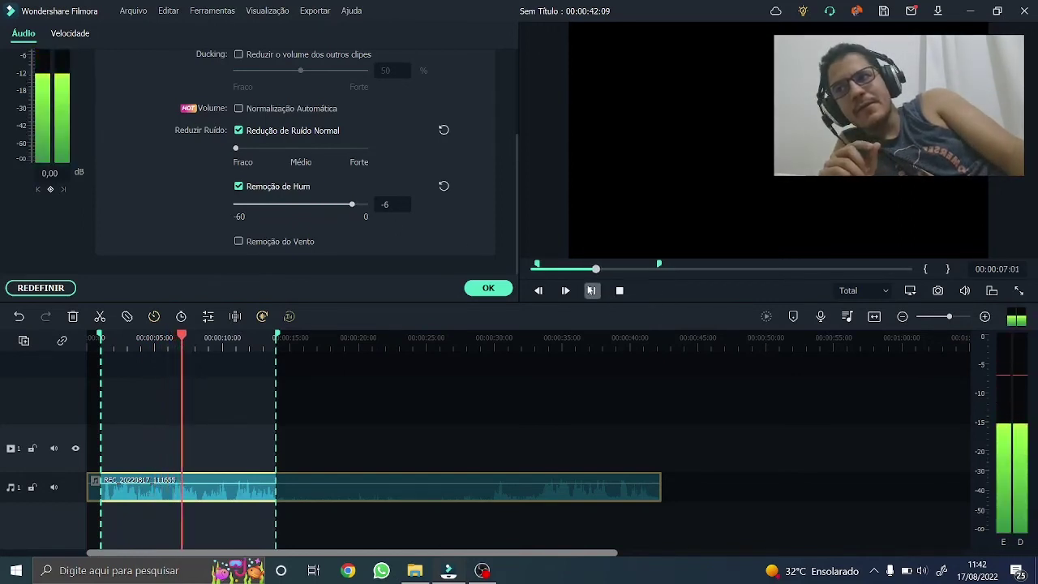
pyautogui.click(591, 290)
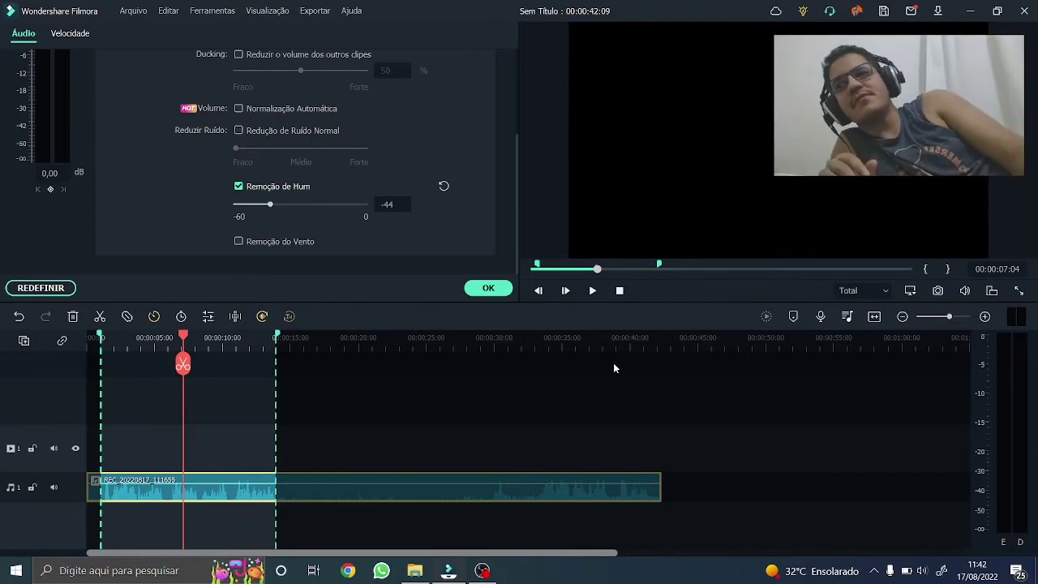
# Compare the speech without Redução de Ruído Normal, with Remoção de Hum at -44 and at -33
pyautogui.click(592, 291)
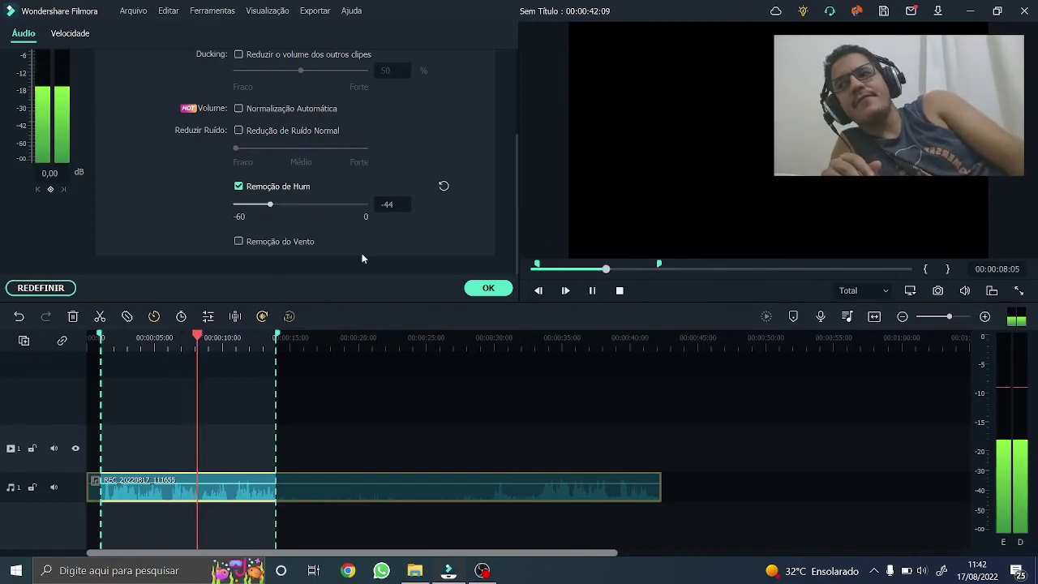
pyautogui.moveTo(277, 204); pyautogui.dragTo(295, 205)
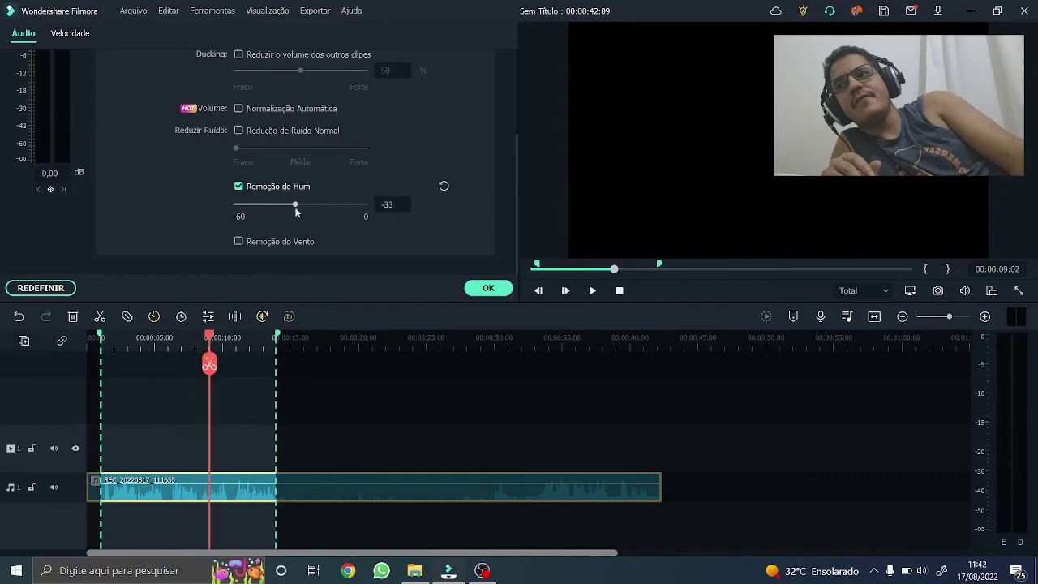
pyautogui.click(592, 292)
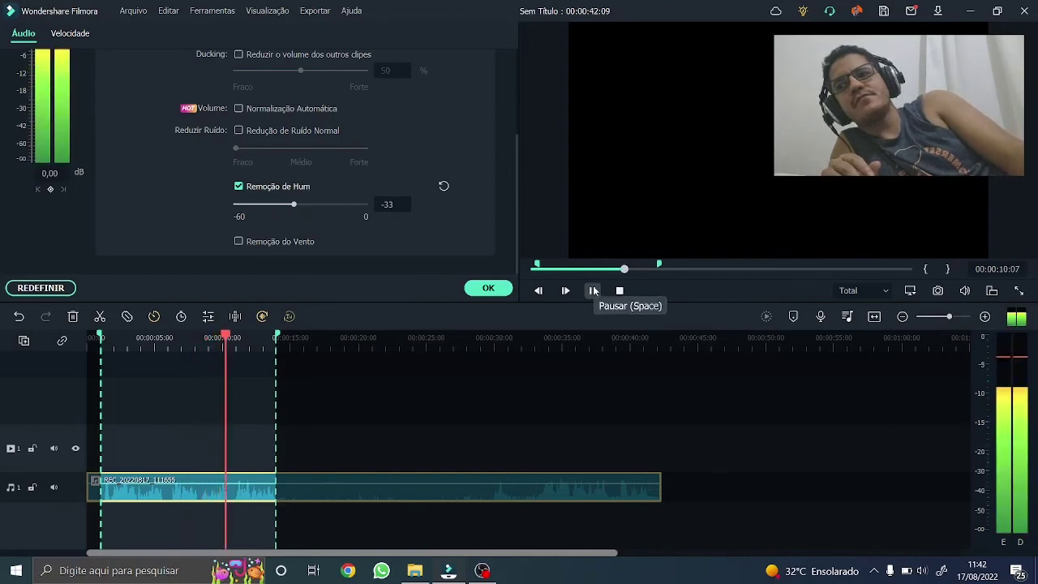
# Pause the playback, place the playhead just past the playback range at about 15 seconds, and delete the recording from the timeline
pyautogui.click(301, 339)
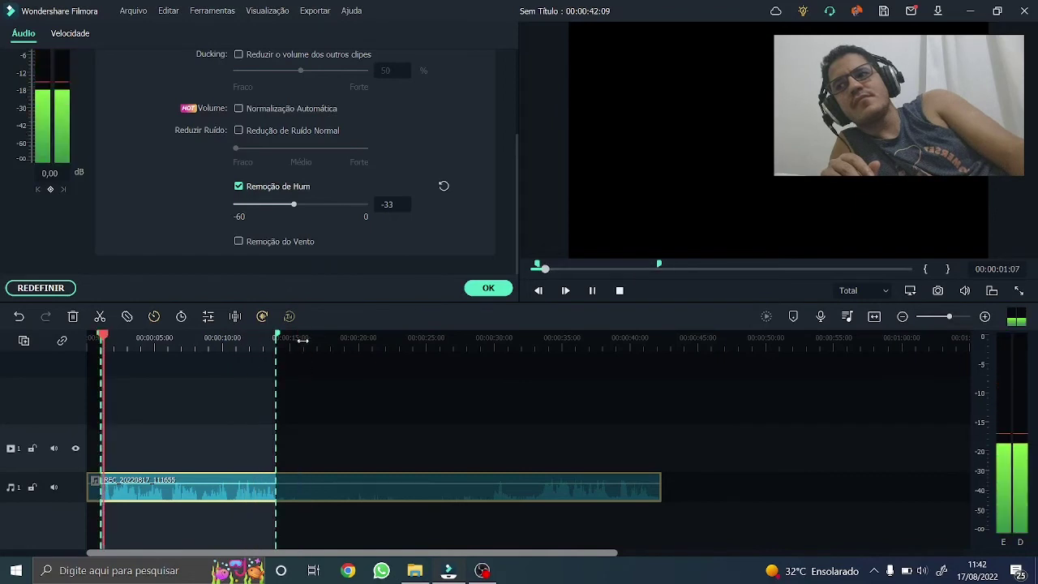
pyautogui.click(593, 290)
pyautogui.click(298, 337)
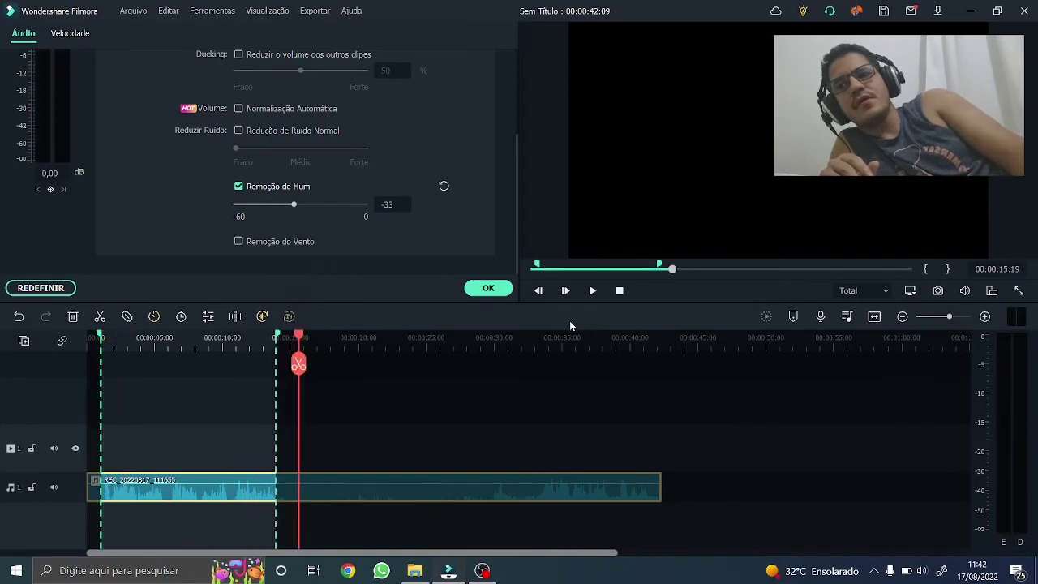
pyautogui.moveTo(688, 453); pyautogui.dragTo(15, 493)
pyautogui.press('Delete')
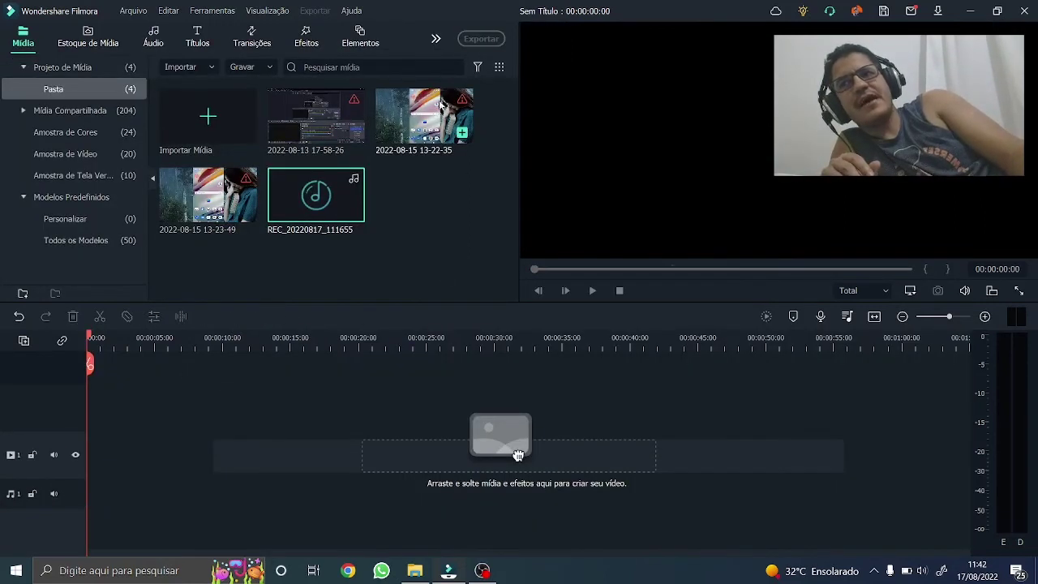
# Record a new voice clip of about 8 seconds using Microfone (Realtek(R) Audio) with a countdown of 3
pyautogui.click(822, 316)
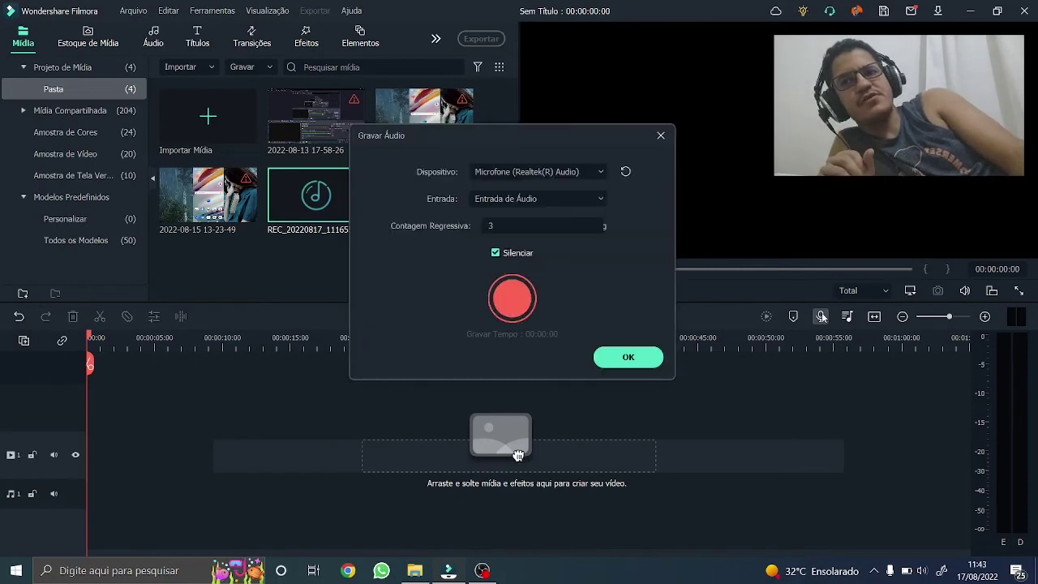
pyautogui.click(507, 301)
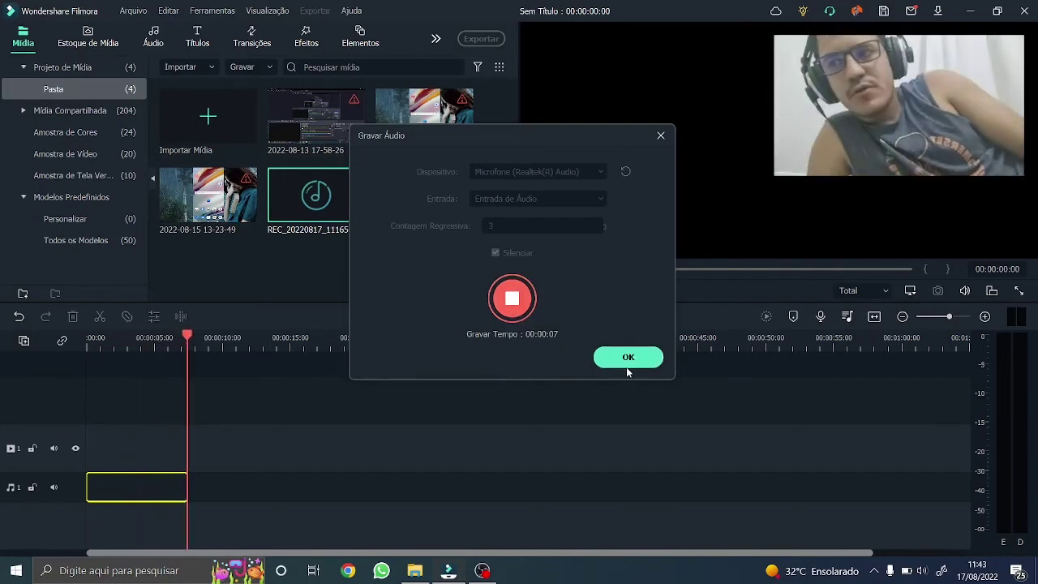
pyautogui.click(512, 302)
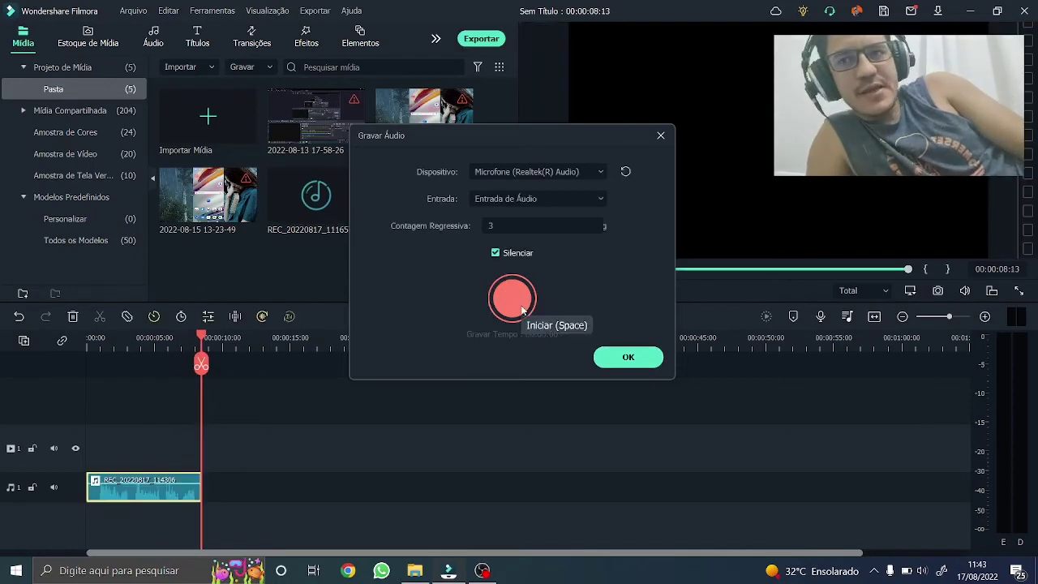
pyautogui.click(609, 374)
# Return the playhead to the start and listen to about the first 3 seconds of the new recording
pyautogui.moveTo(203, 341); pyautogui.dragTo(81, 343)
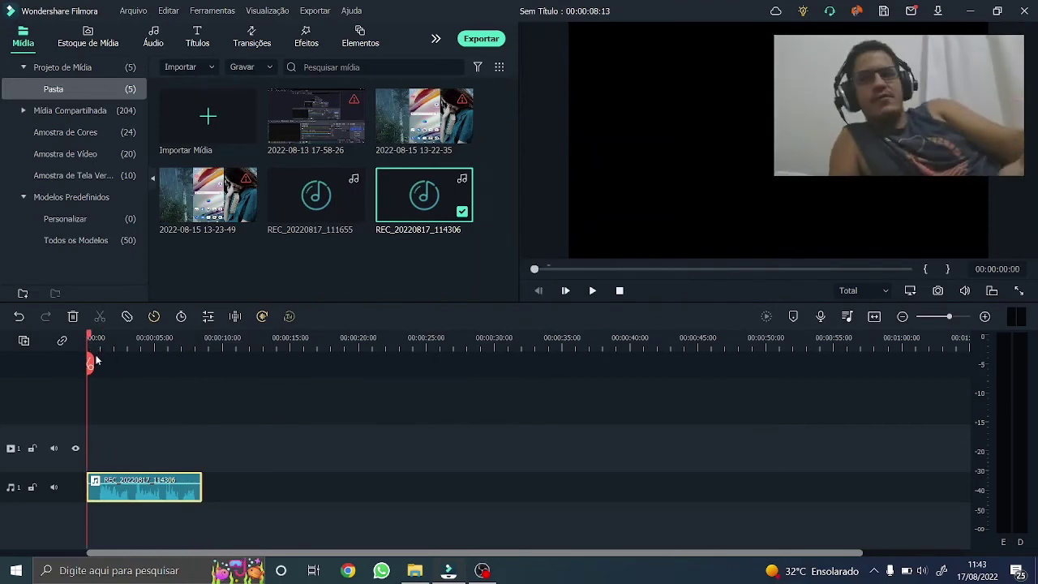
pyautogui.click(593, 290)
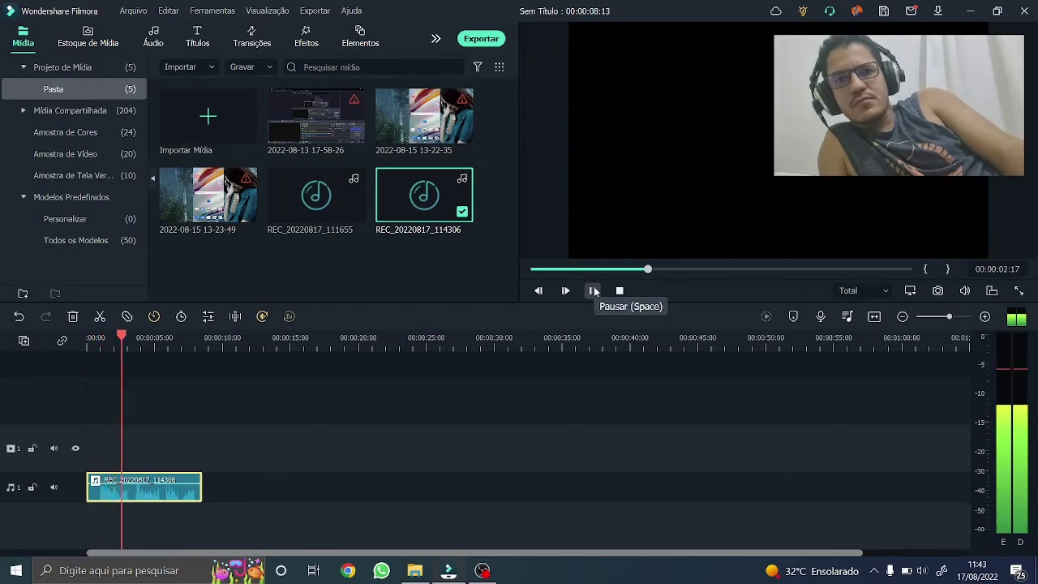
pyautogui.click(594, 290)
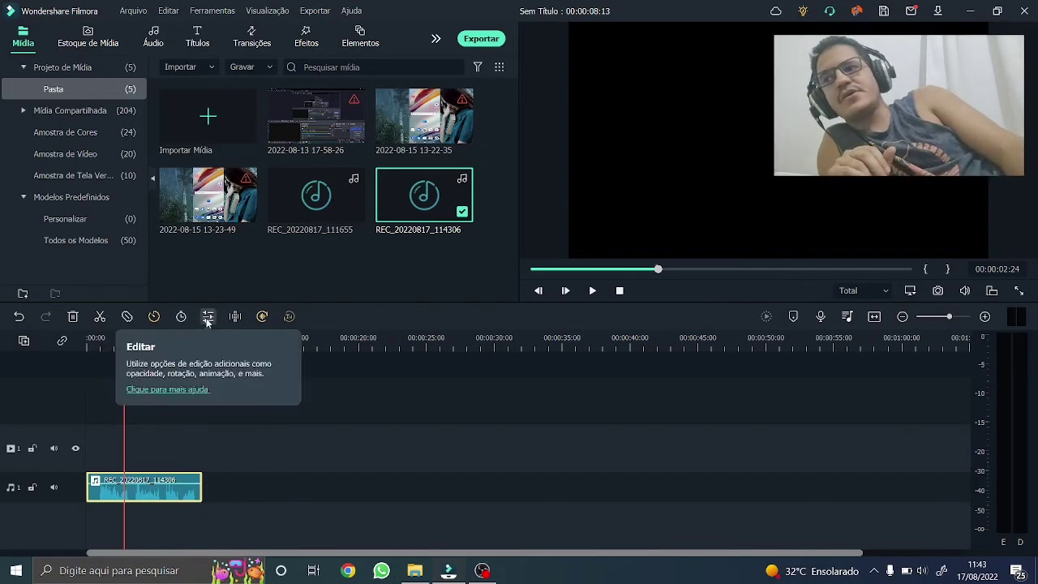
# Open the new recording's audio settings and compare its speech without and with Remoção do Vento, replaying it from about 1 second
pyautogui.doubleClick(177, 486)
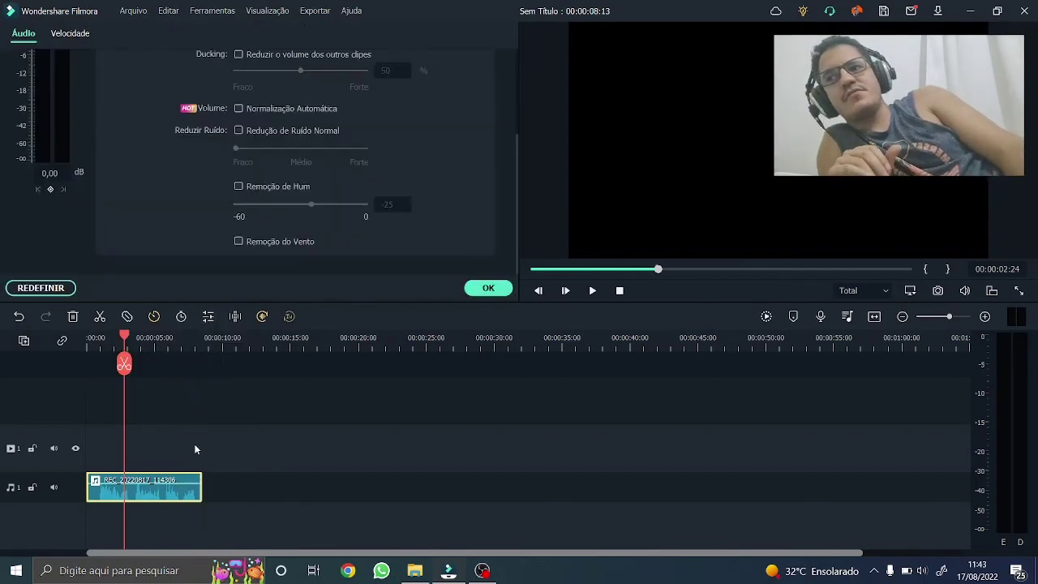
pyautogui.click(595, 292)
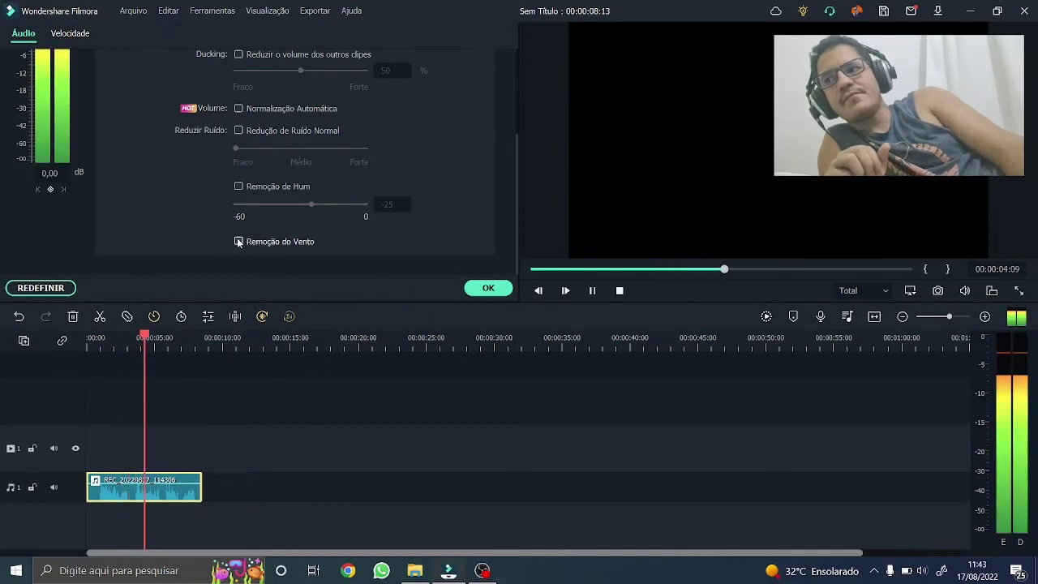
pyautogui.click(238, 241)
pyautogui.moveTo(156, 349); pyautogui.dragTo(107, 349)
pyautogui.click(592, 294)
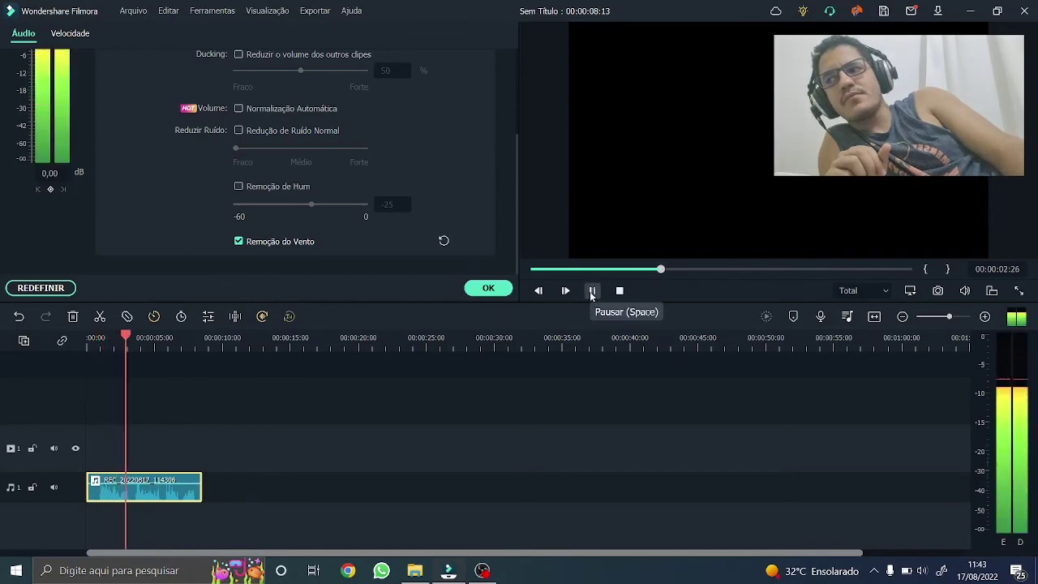
pyautogui.click(592, 293)
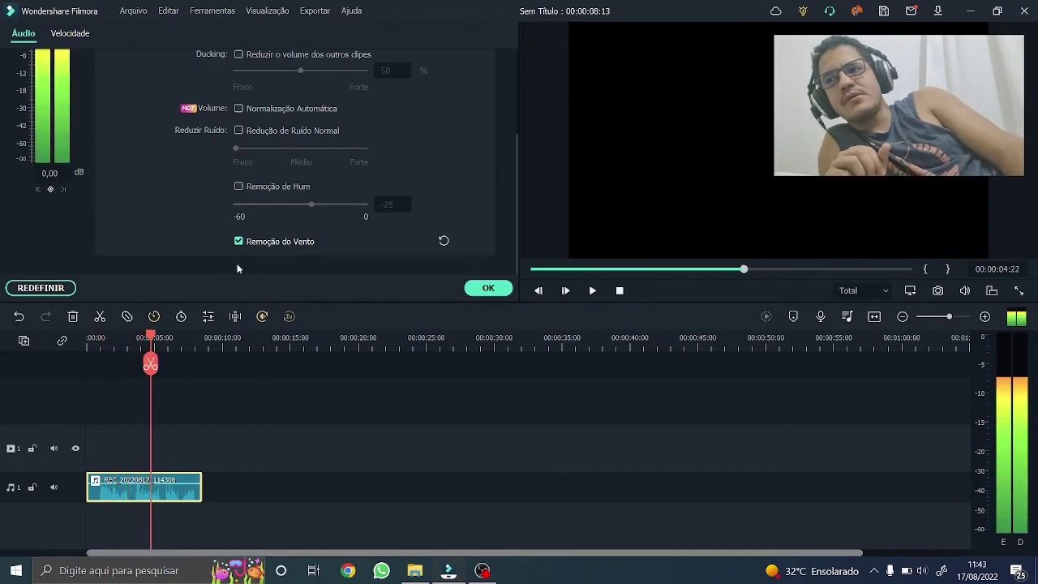
# Replay the new recording from about 3 seconds with Remoção do Vento turned off
pyautogui.moveTo(156, 350); pyautogui.dragTo(135, 337)
pyautogui.click(594, 291)
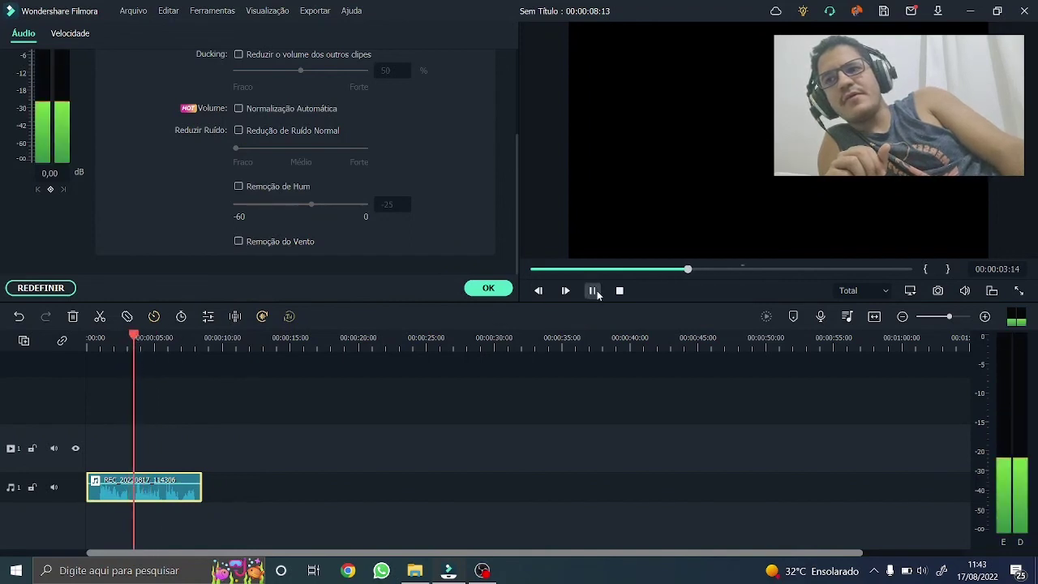
pyautogui.click(566, 289)
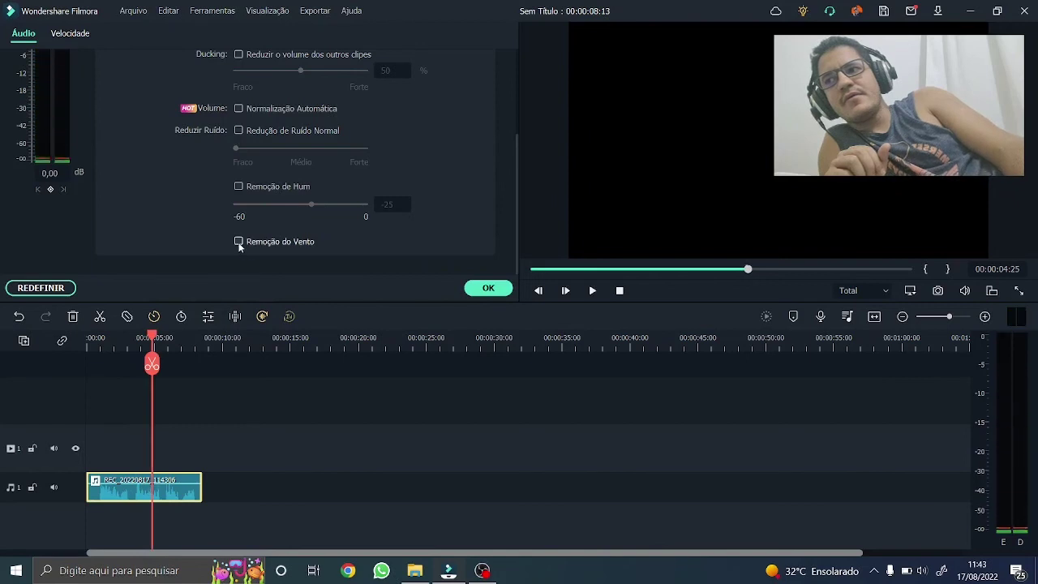
# Enable Remoção de Hum at -55 on the new recording with Remoção do Vento off, and listen to the result
pyautogui.click(238, 241)
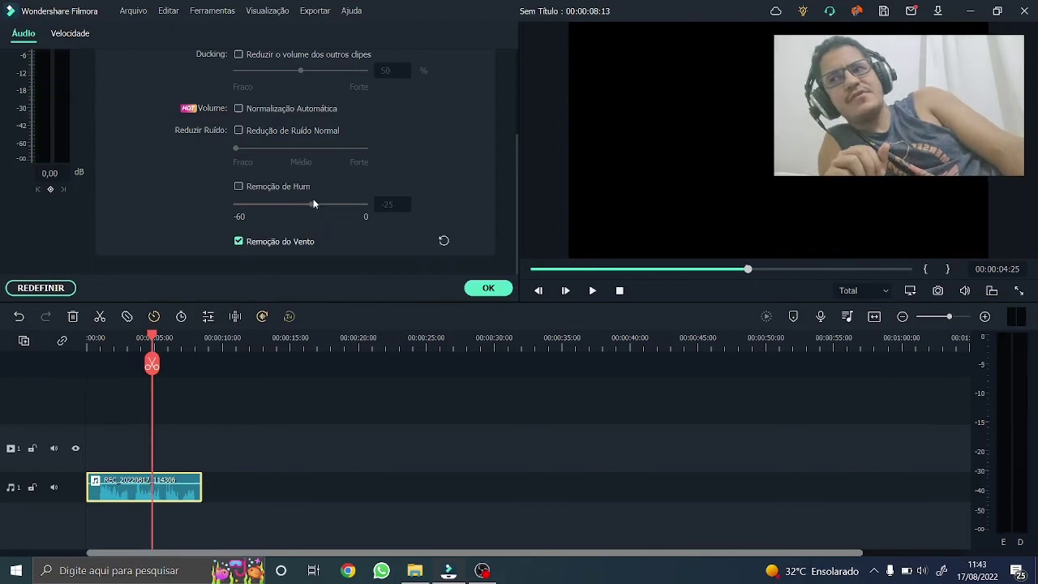
pyautogui.click(238, 186)
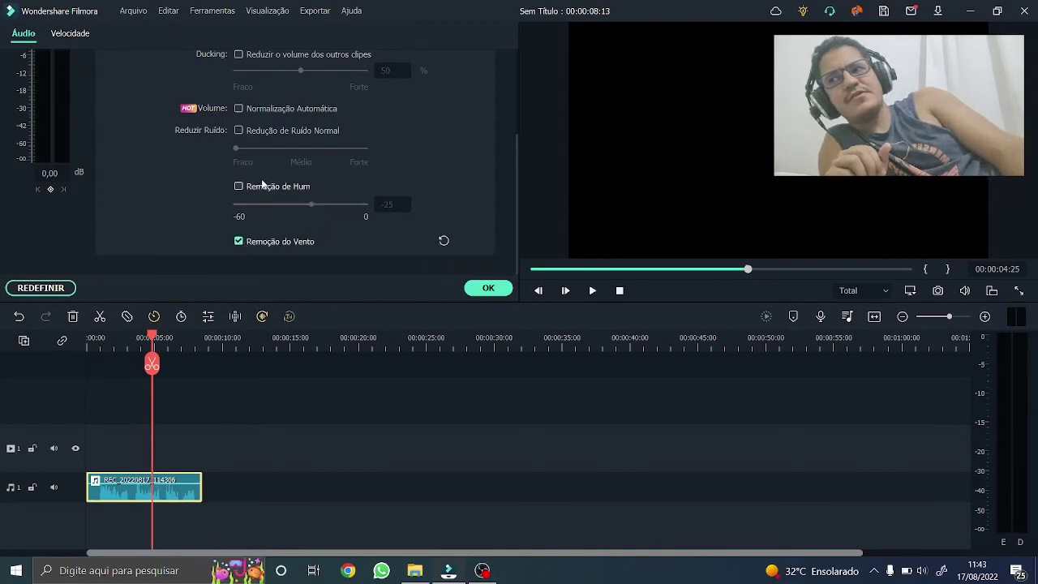
pyautogui.click(238, 242)
pyautogui.moveTo(310, 208); pyautogui.dragTo(248, 211)
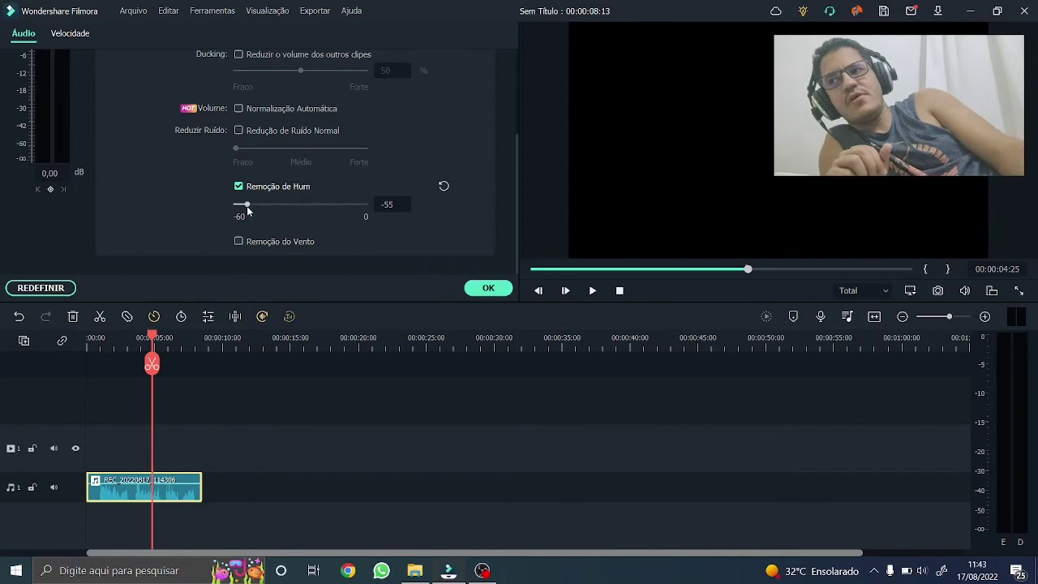
pyautogui.click(590, 290)
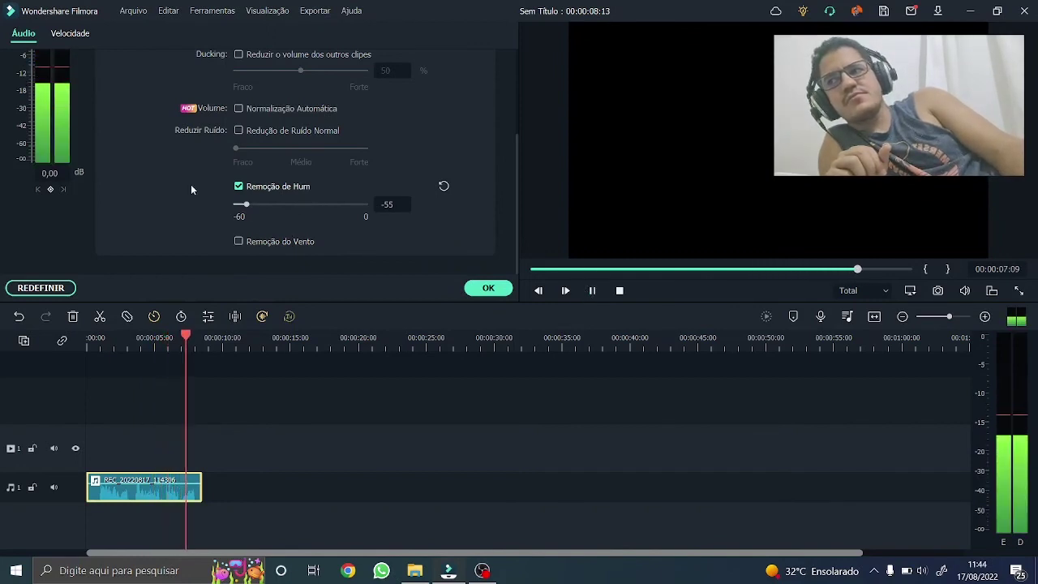
# Raise Remoção de Hum to -40 and replay the new recording from the start
pyautogui.moveTo(246, 206); pyautogui.dragTo(278, 204)
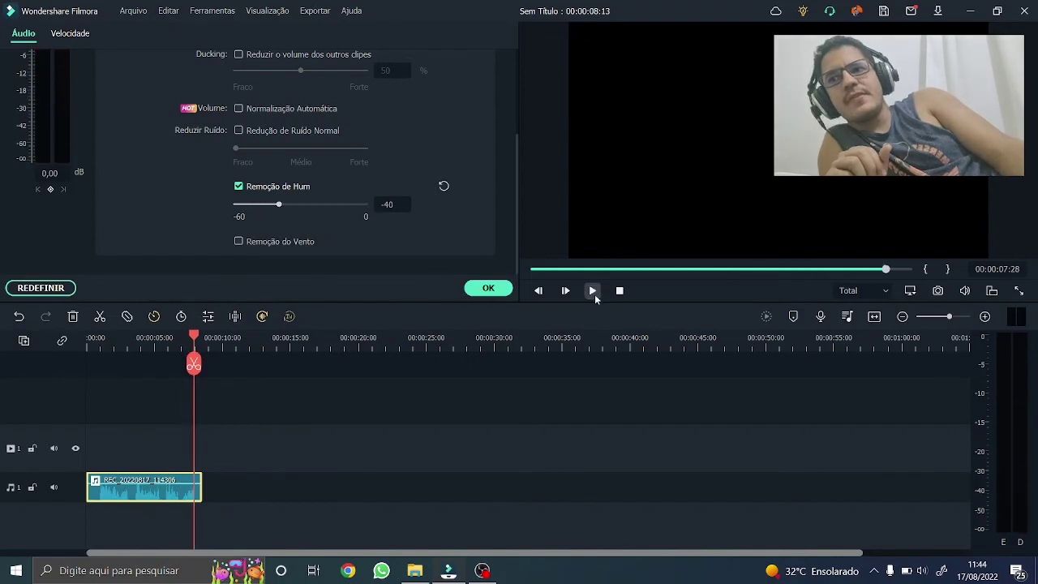
pyautogui.click(593, 291)
pyautogui.click(593, 291)
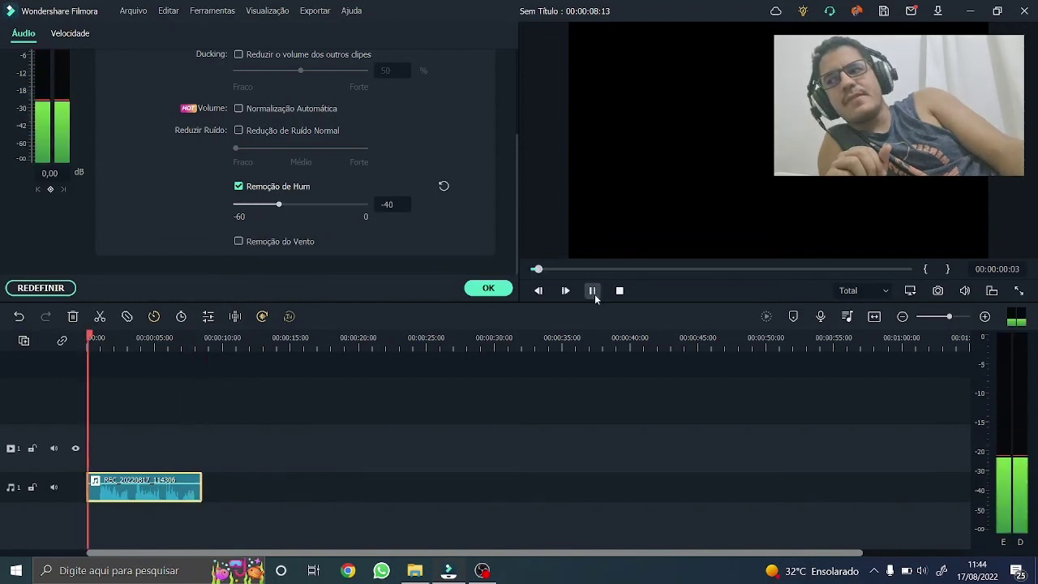
# Set Remoção de Hum to -36, listen to the result, apply the audio settings and stop the playback
pyautogui.moveTo(279, 204); pyautogui.dragTo(289, 205)
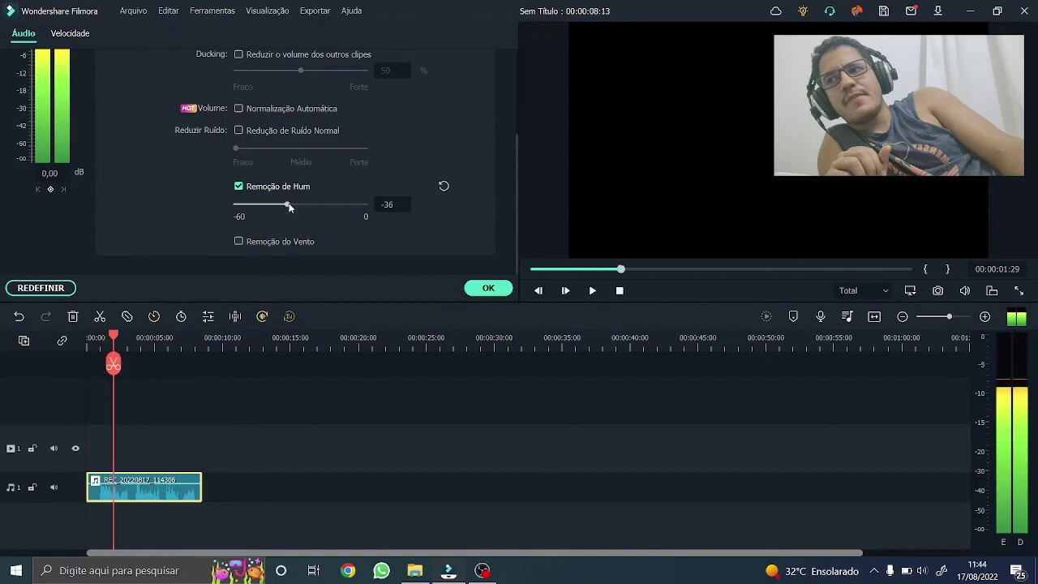
pyautogui.click(598, 294)
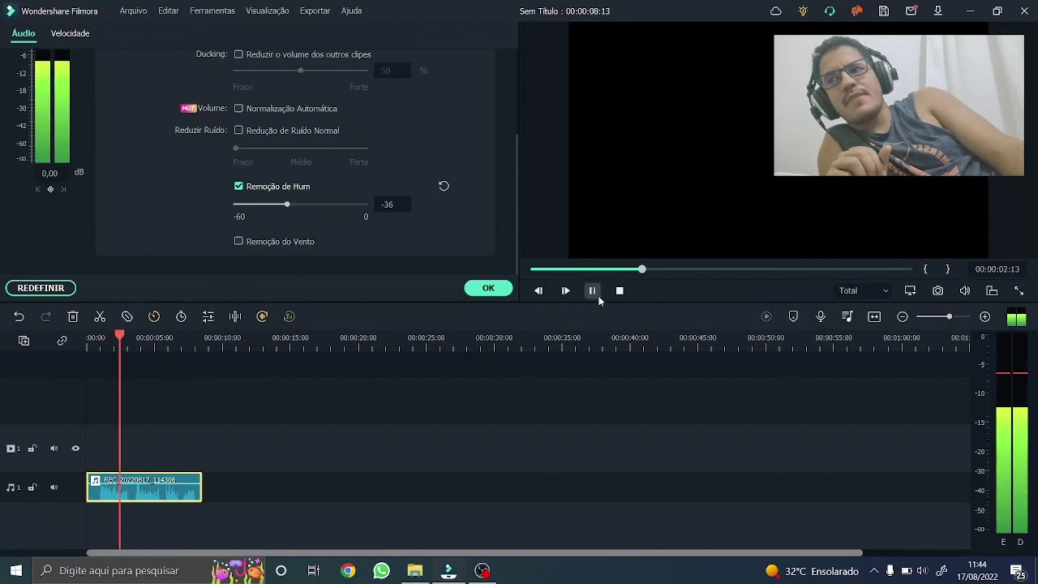
pyautogui.click(489, 290)
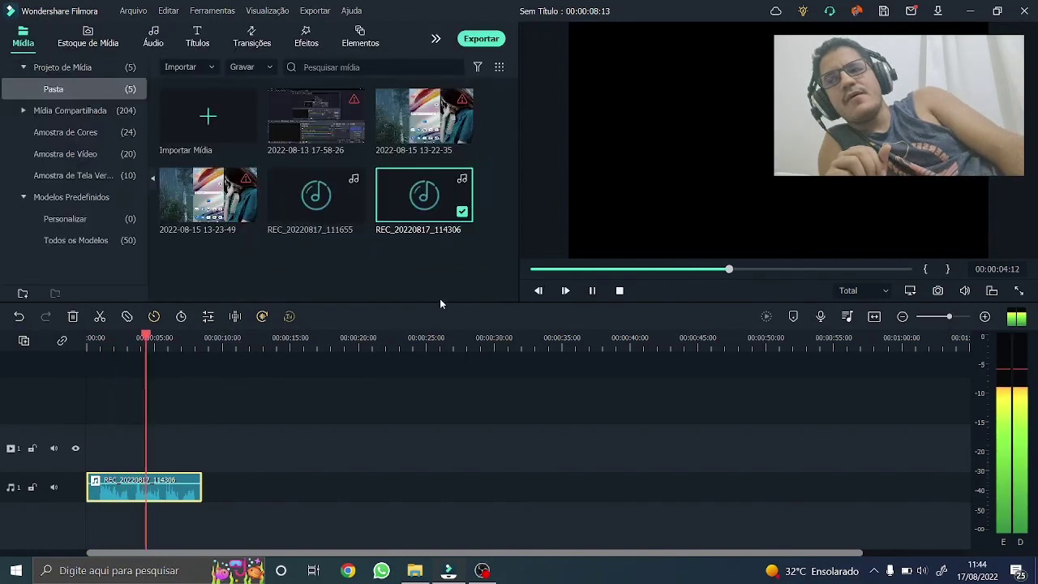
pyautogui.click(619, 290)
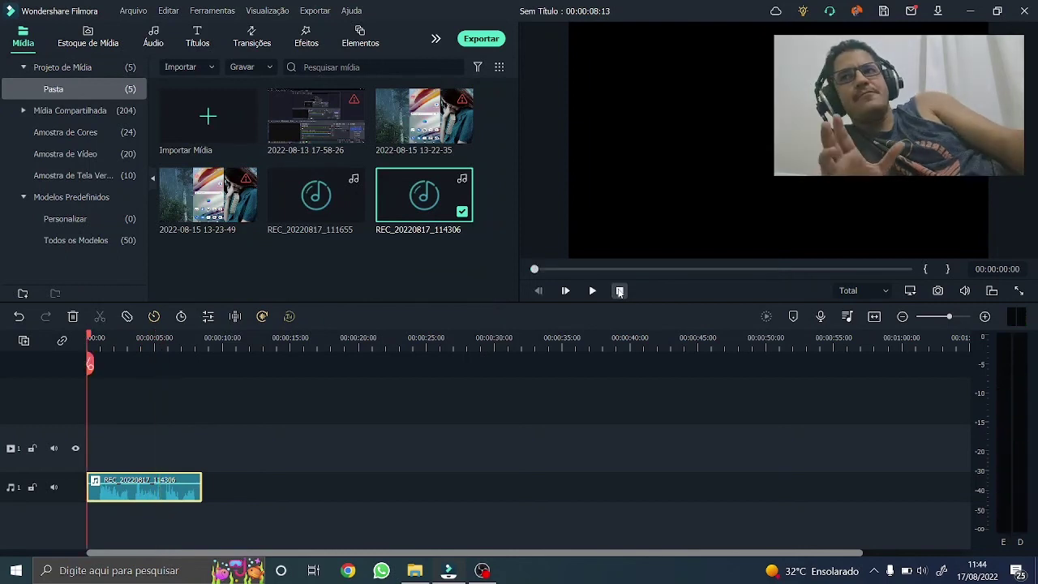